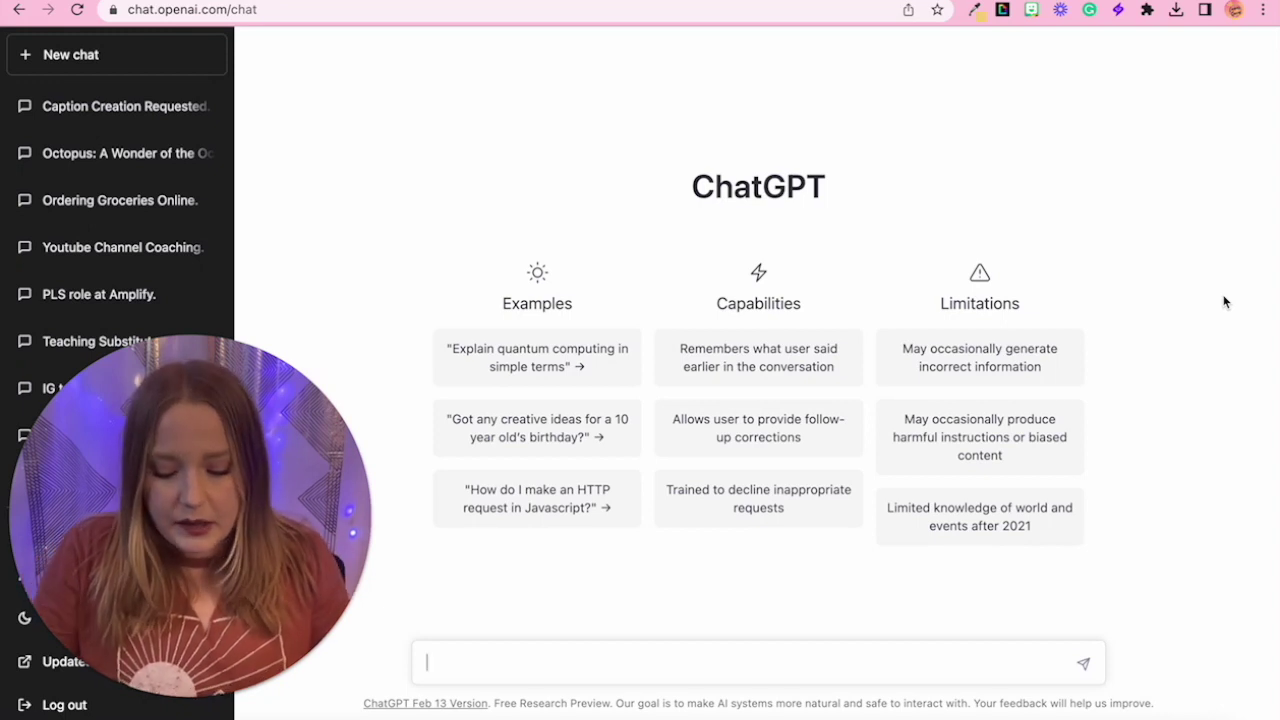
Write a prompt asking for a lesson plan that reviews the pasted MS-PS2-1 standard.
type("Write me a lesson plan")
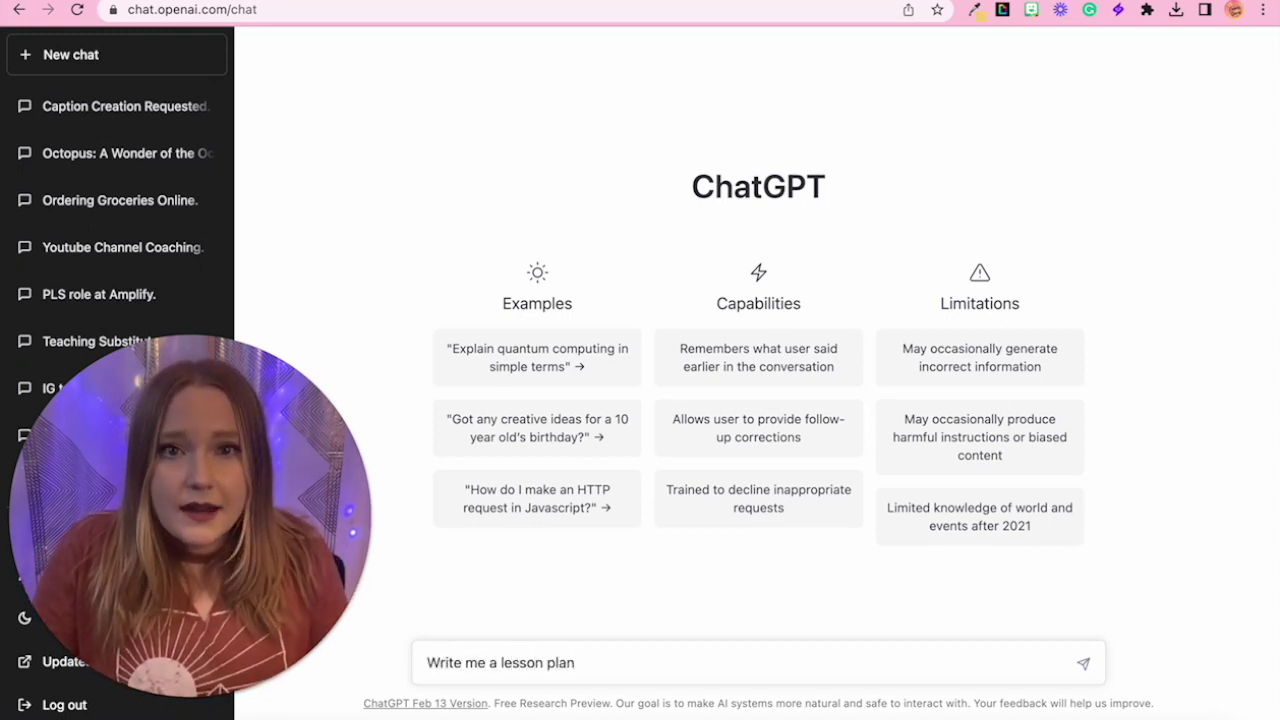
type(":")
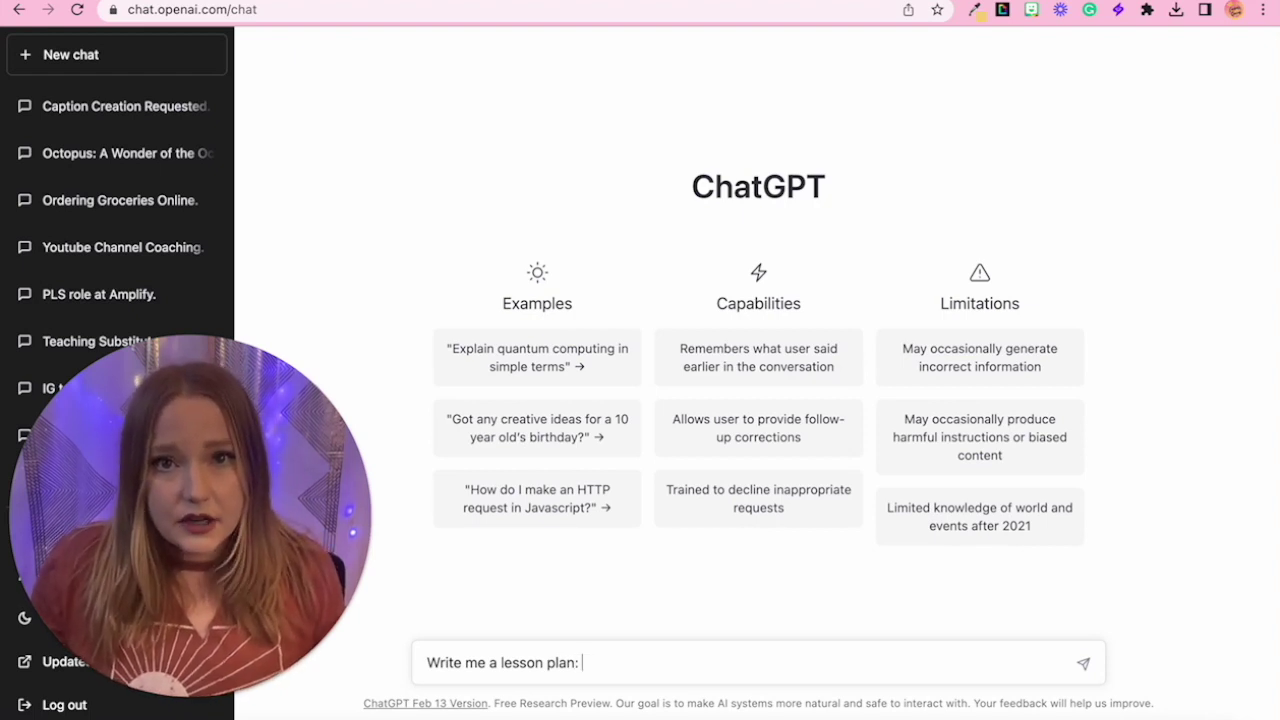
key("shift+Return")
type("MS-PS2-1.  Apply Newton's Third Law to design a solution to a problem involving the motion of two colliding objects.")
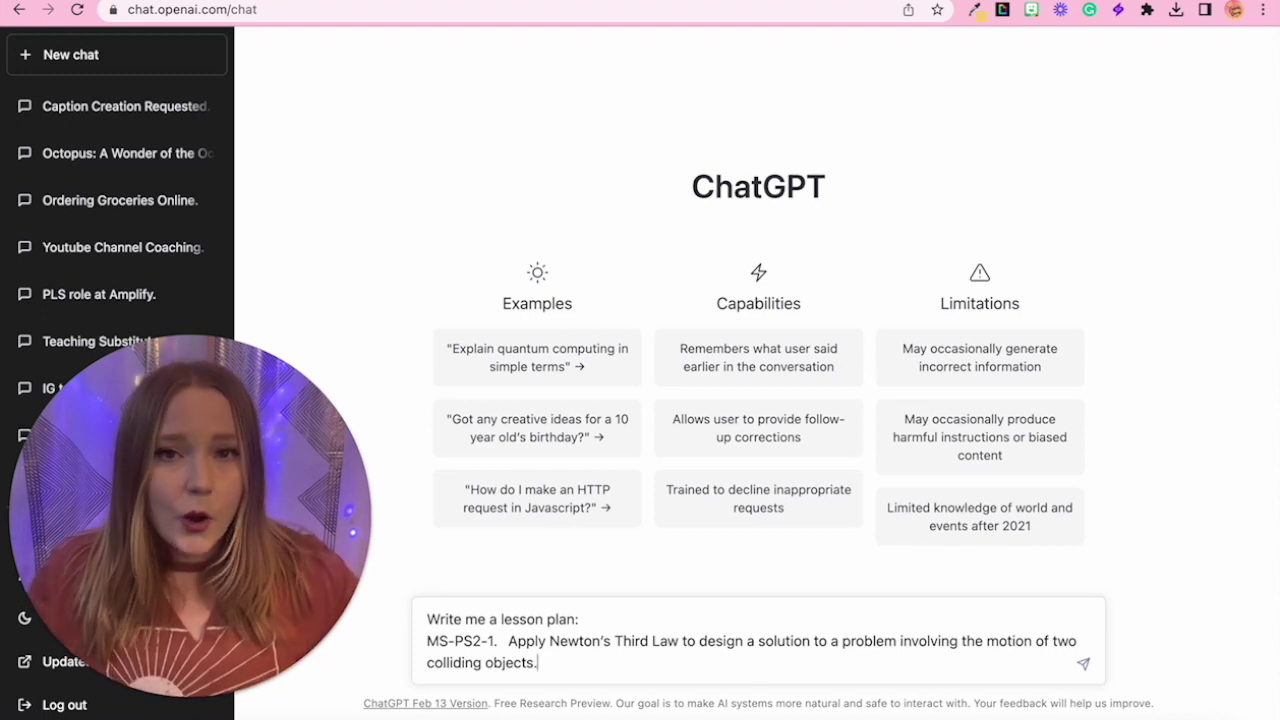
left_click(575, 619)
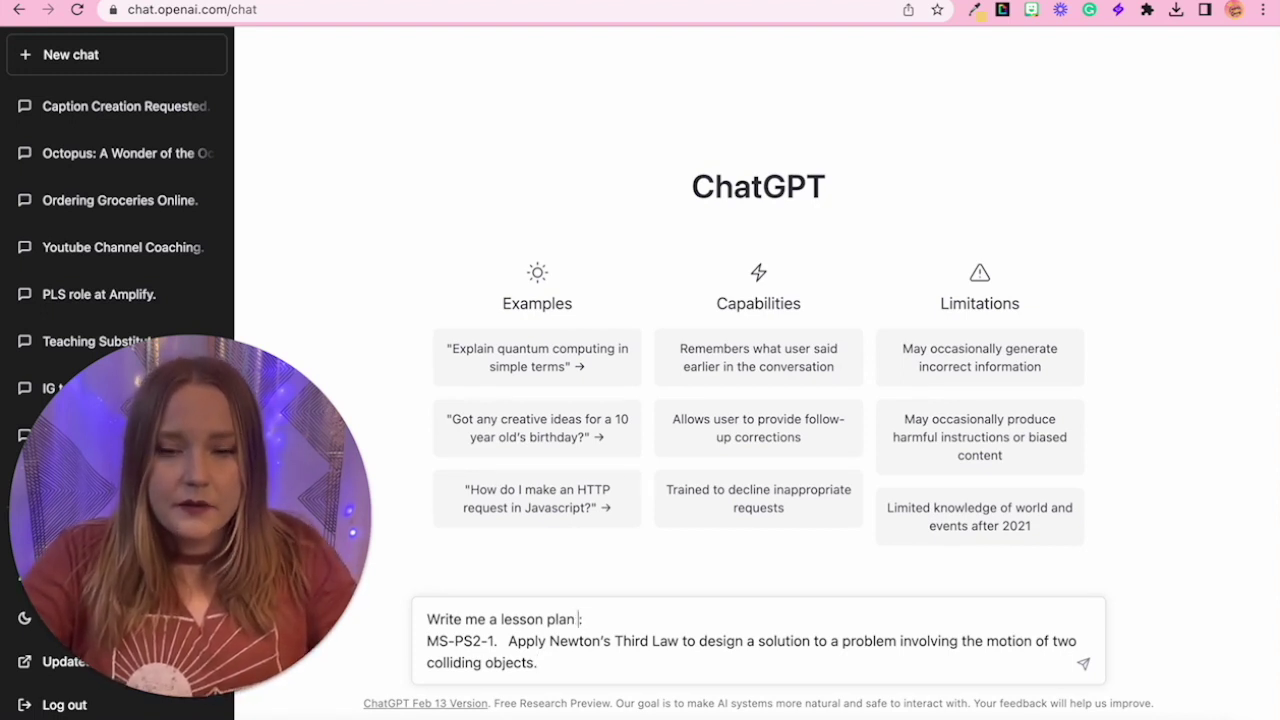
type("that reviews the ")
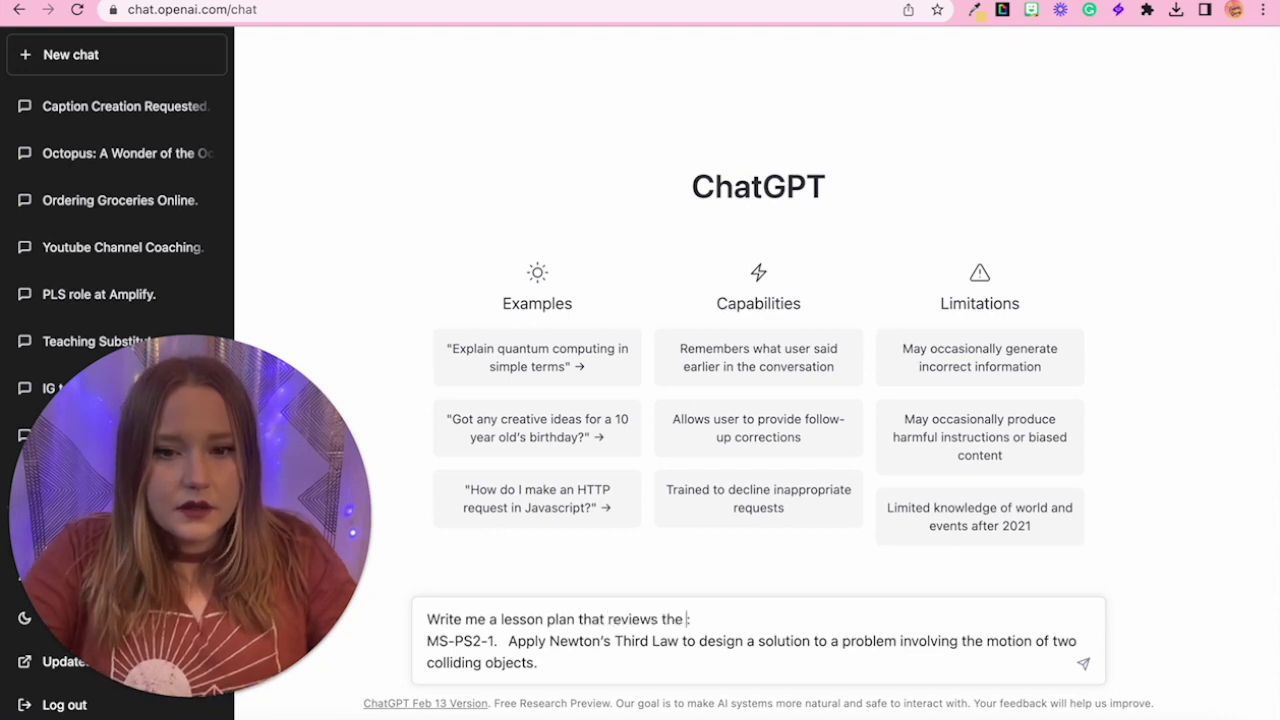
type("follow")
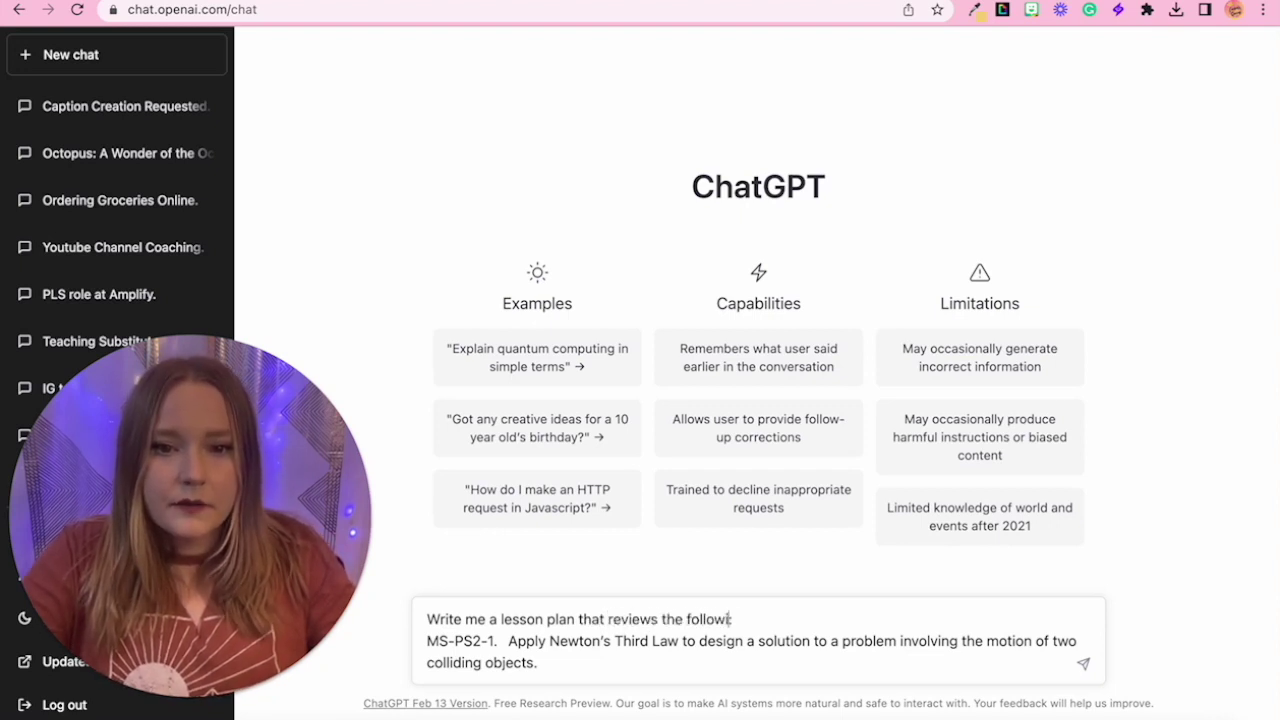
type("ing standard")
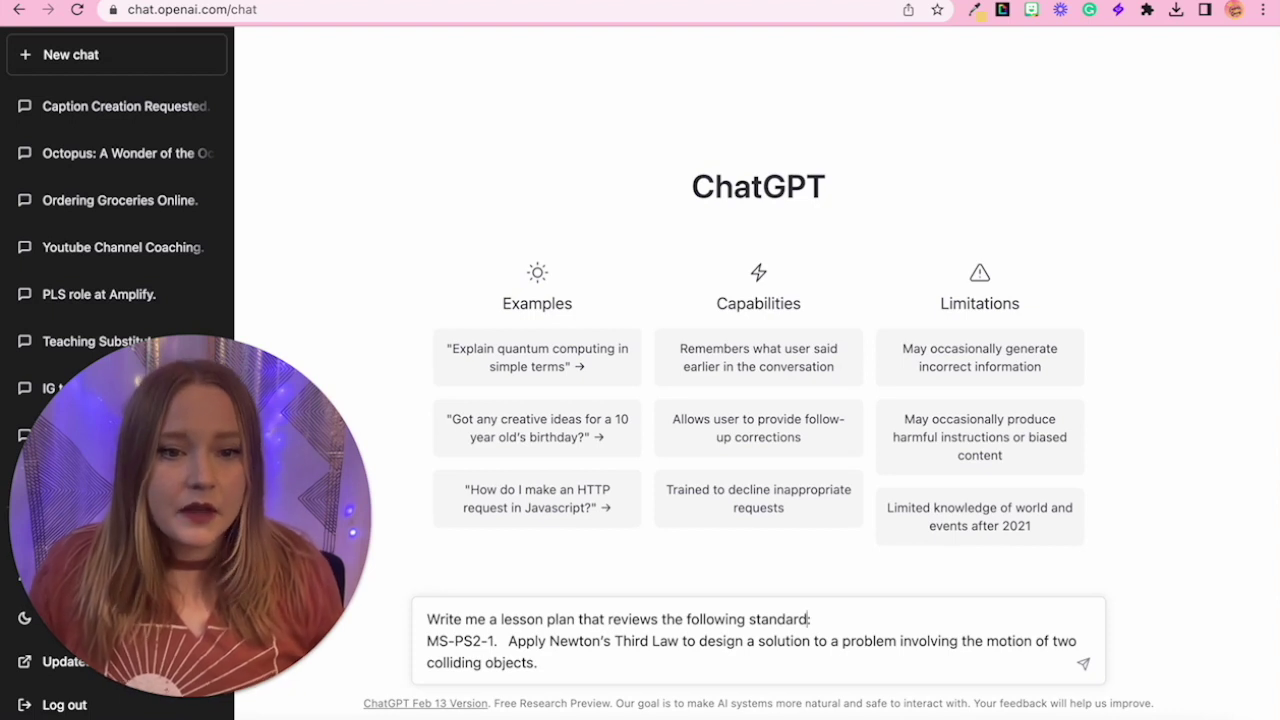
left_click(812, 666)
Send the request and read the 'Applying Newton's Third Law to Collisions' plan through its Assessment section.
key("Return")
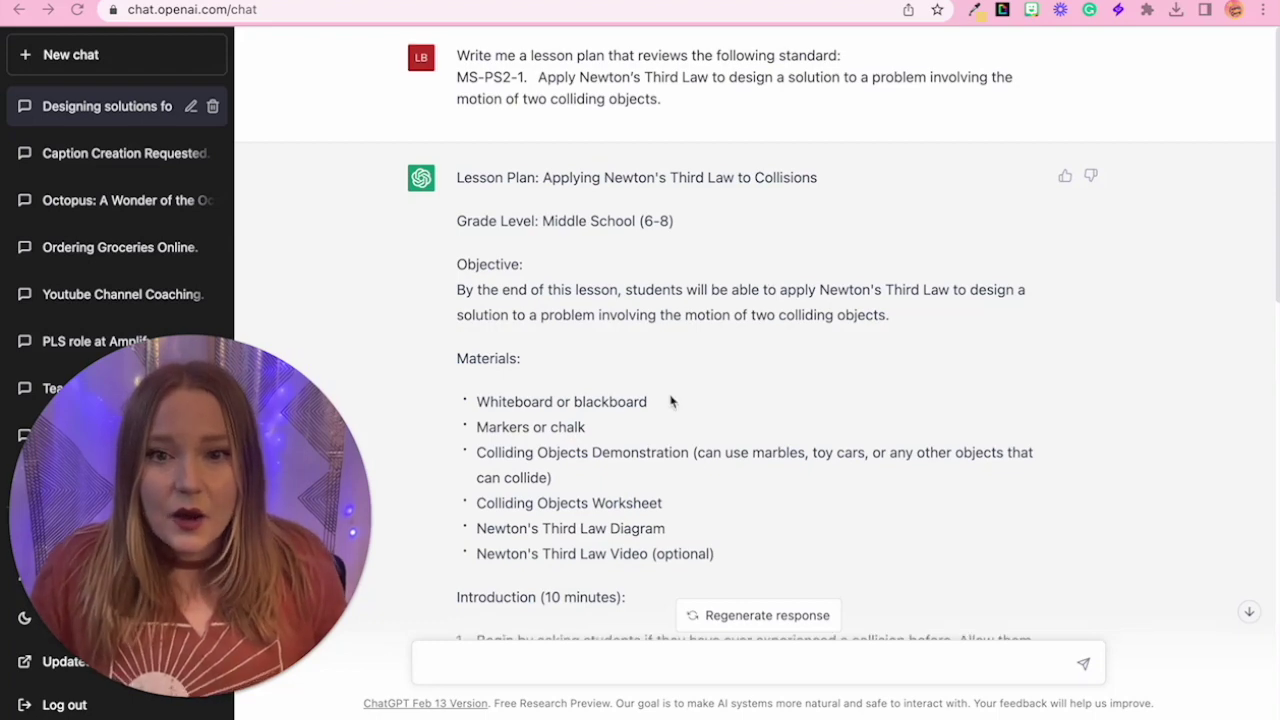
scroll(671, 400, "down", 3)
scroll(668, 398, "down", 4)
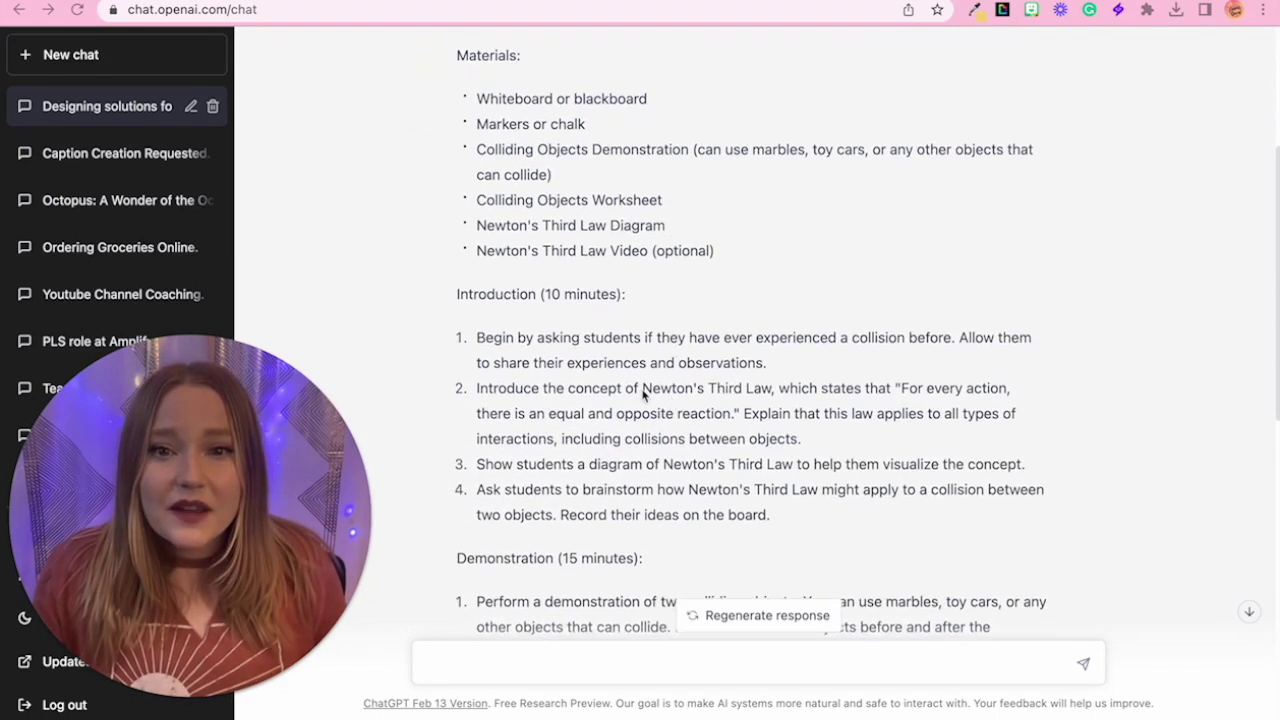
scroll(662, 302, "down", 6)
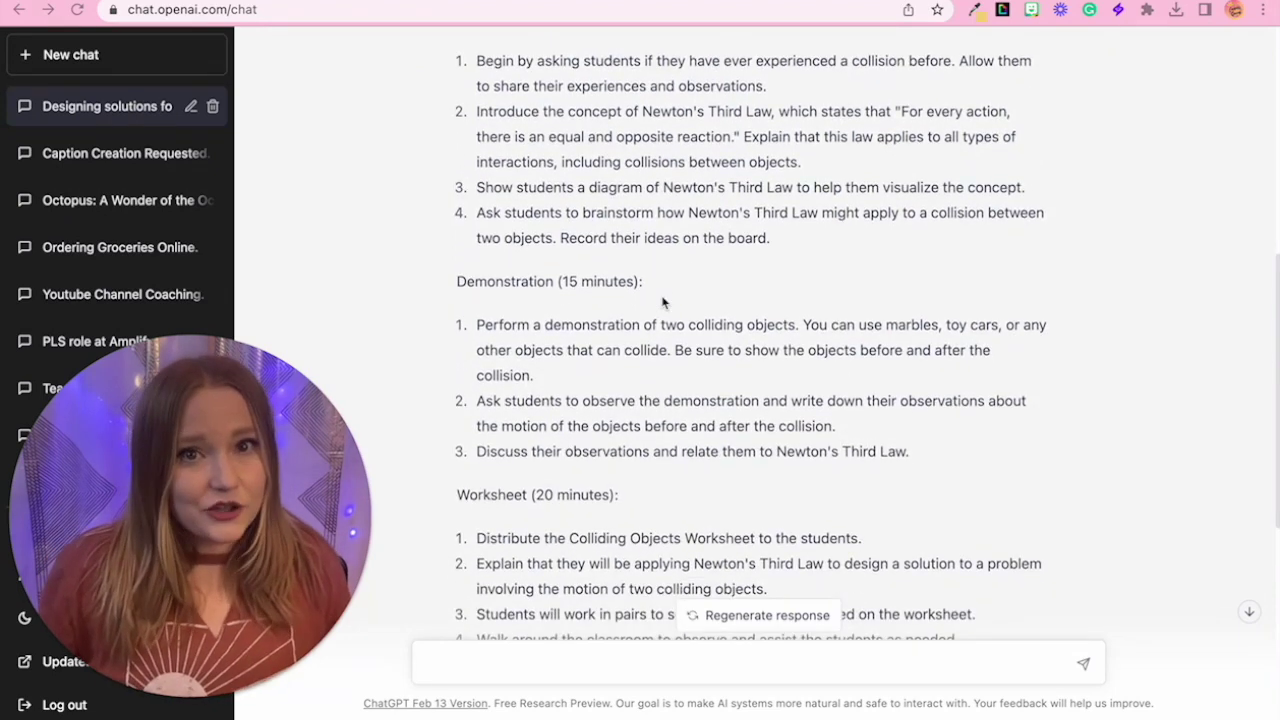
scroll(662, 302, "down", 10)
scroll(662, 302, "up", 3)
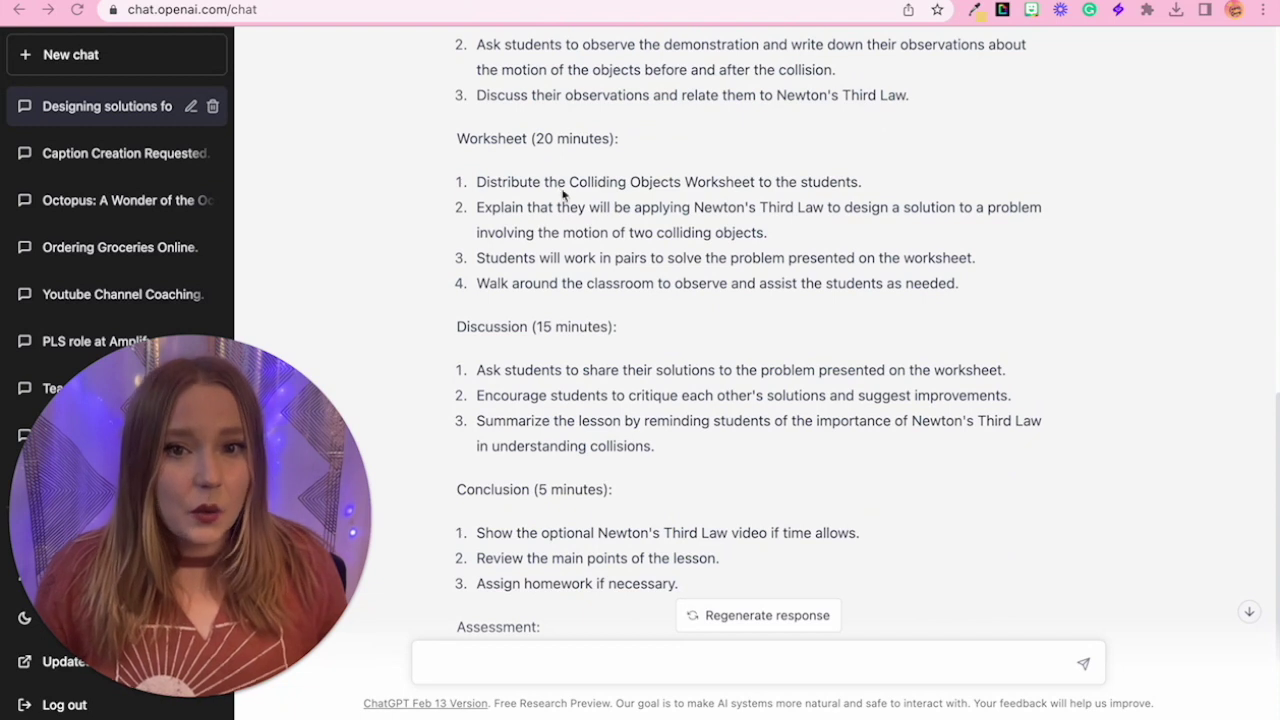
scroll(710, 329, "down", 2)
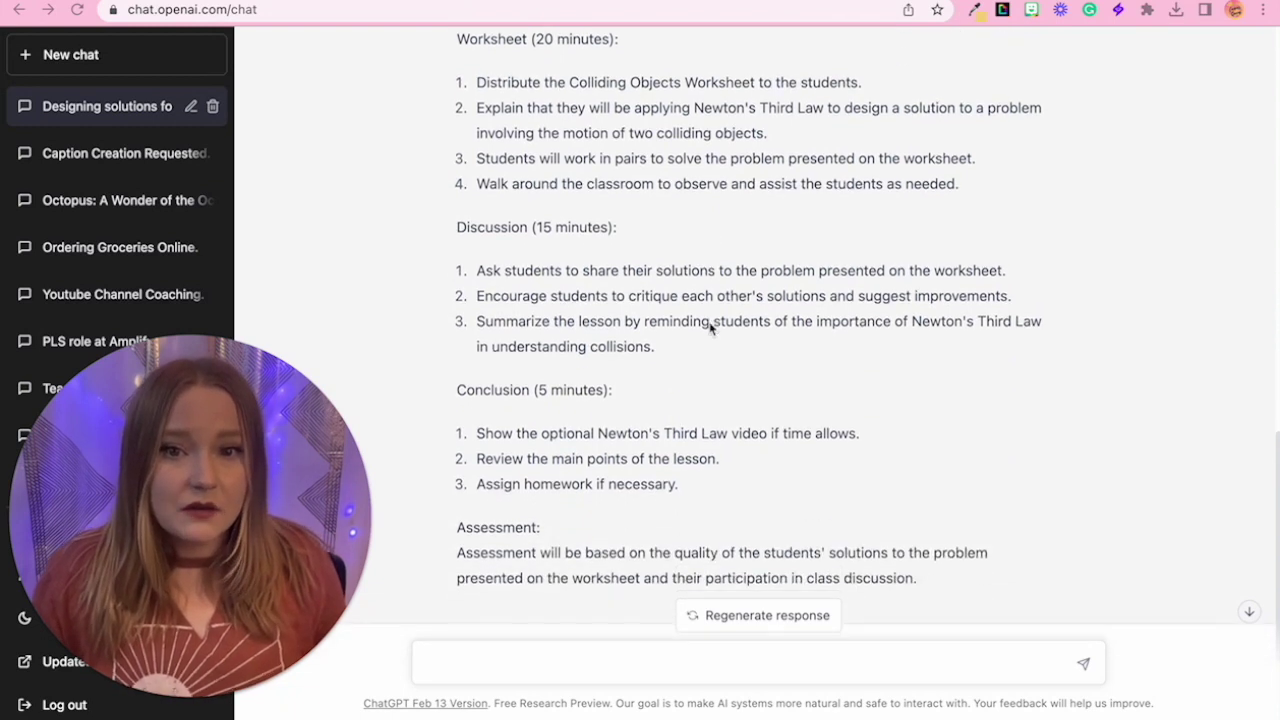
scroll(710, 329, "down", 1)
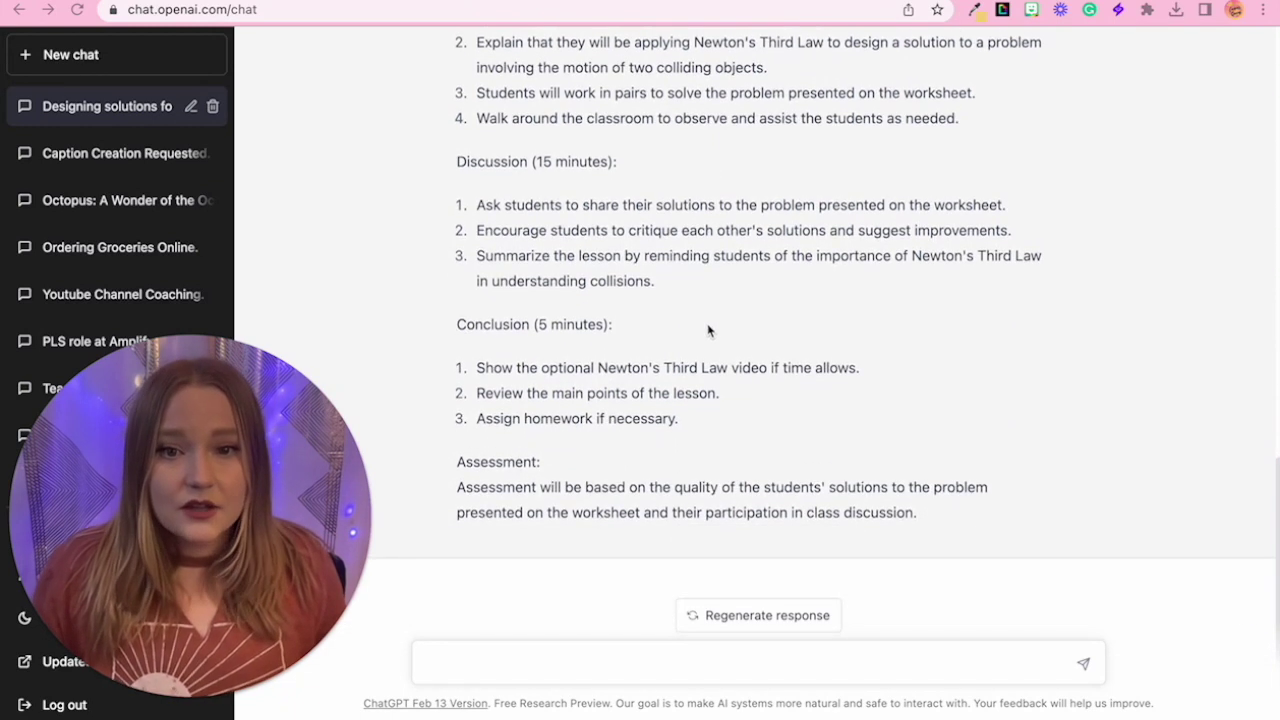
scroll(645, 520, "up", 5)
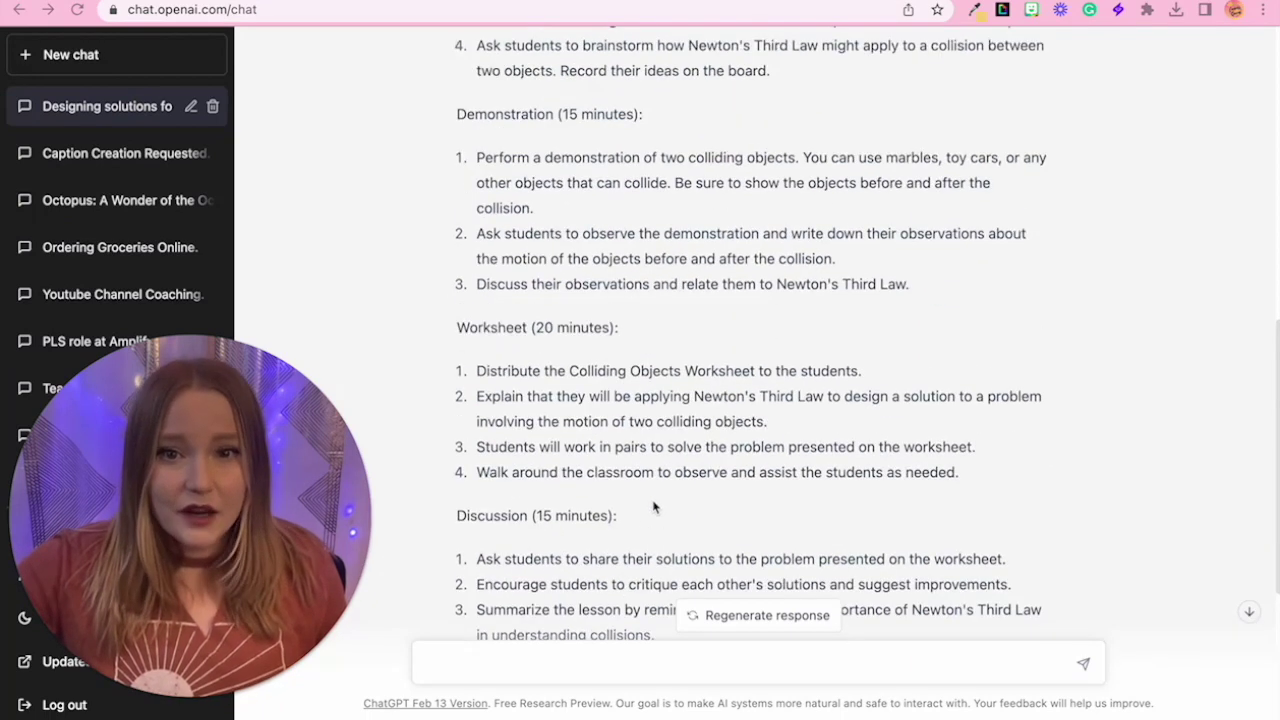
left_click(566, 663)
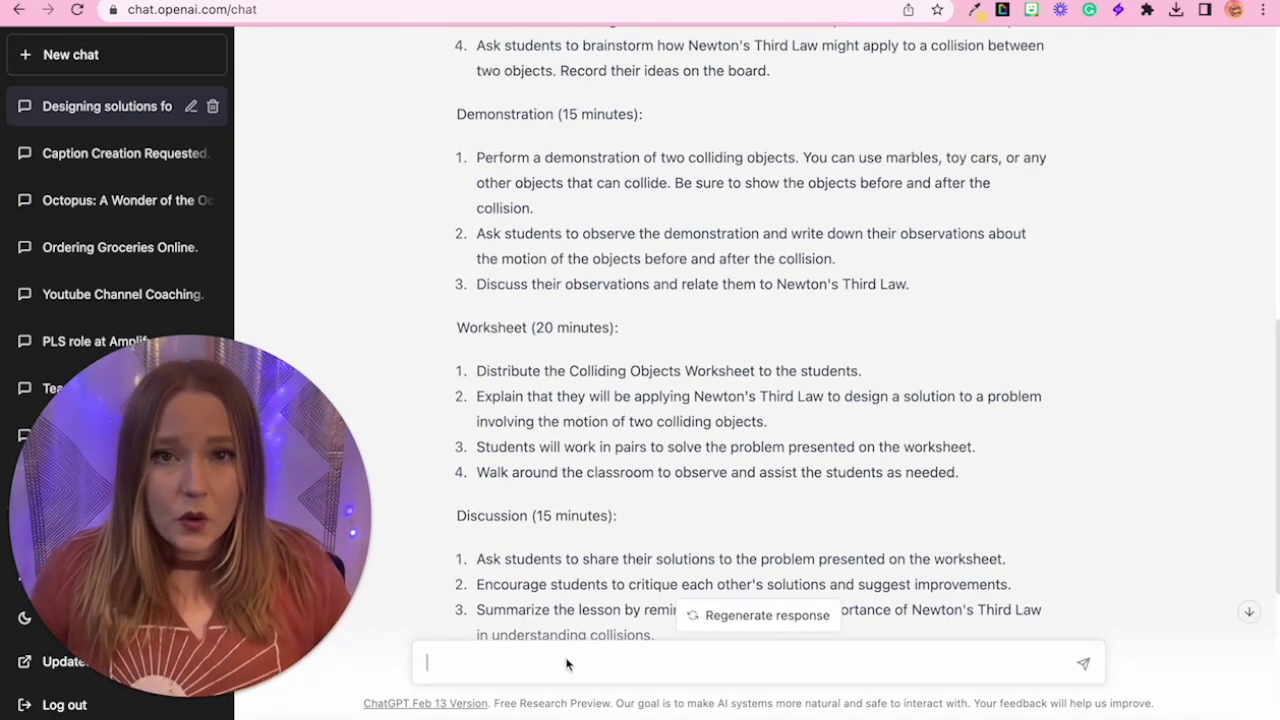
Ask ChatGPT to 'Create a worksheet for this lesson.'.
type("C")
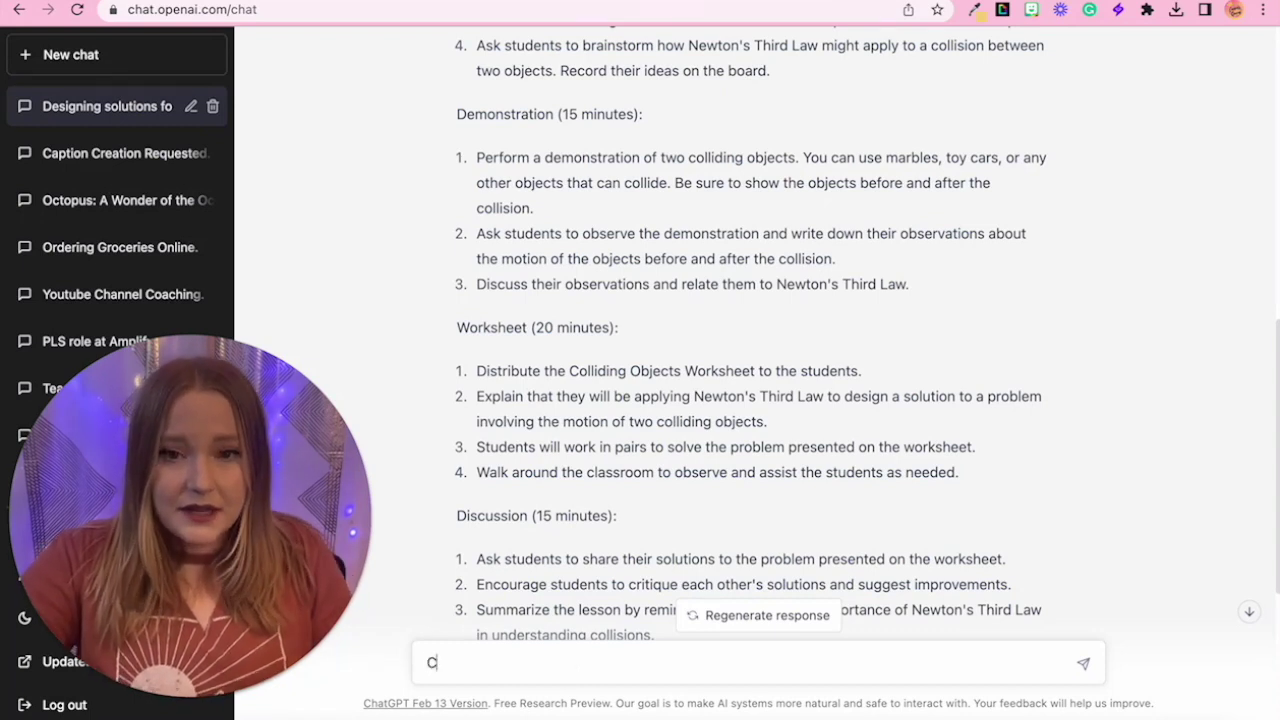
type("reate a wor")
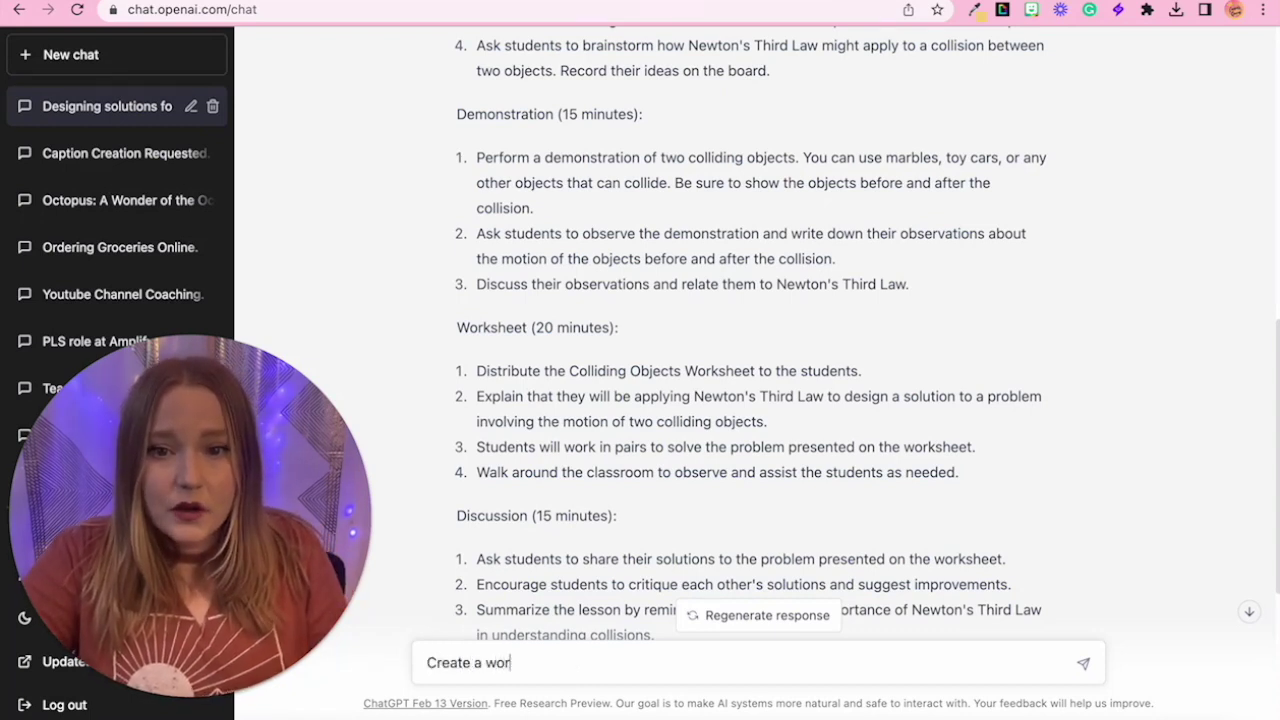
type("ksheet for t")
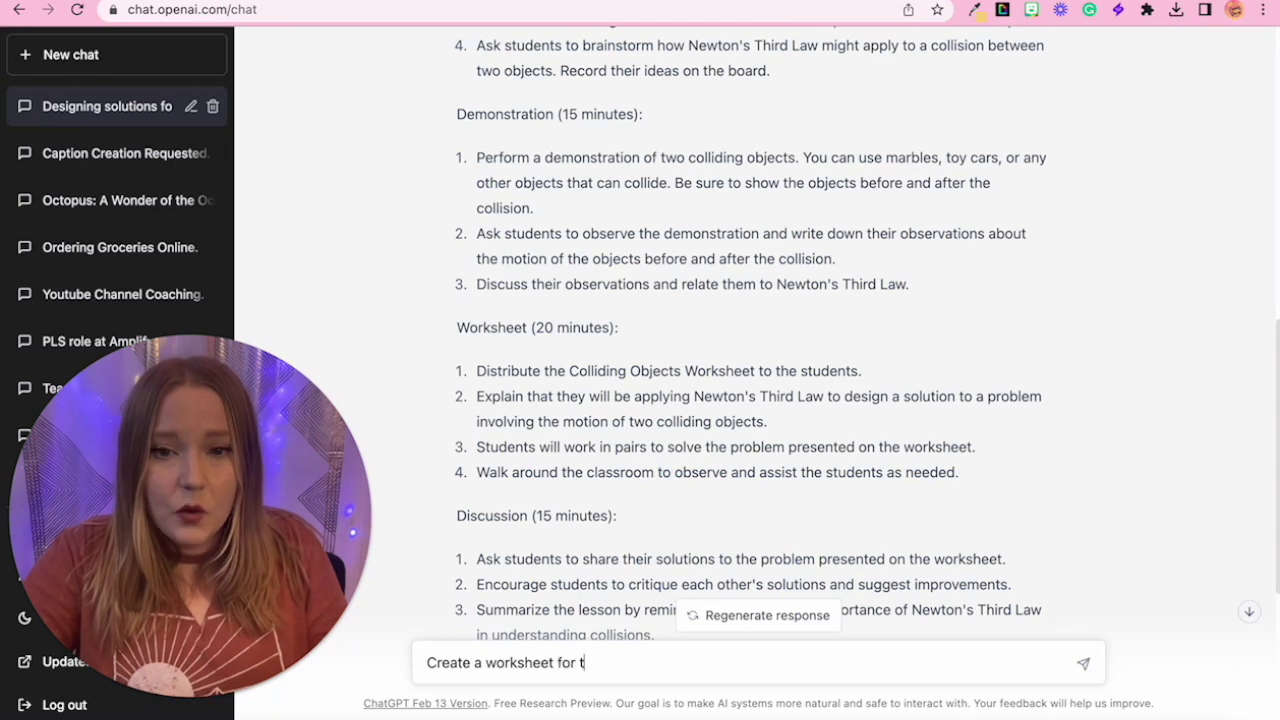
type("his lesson")
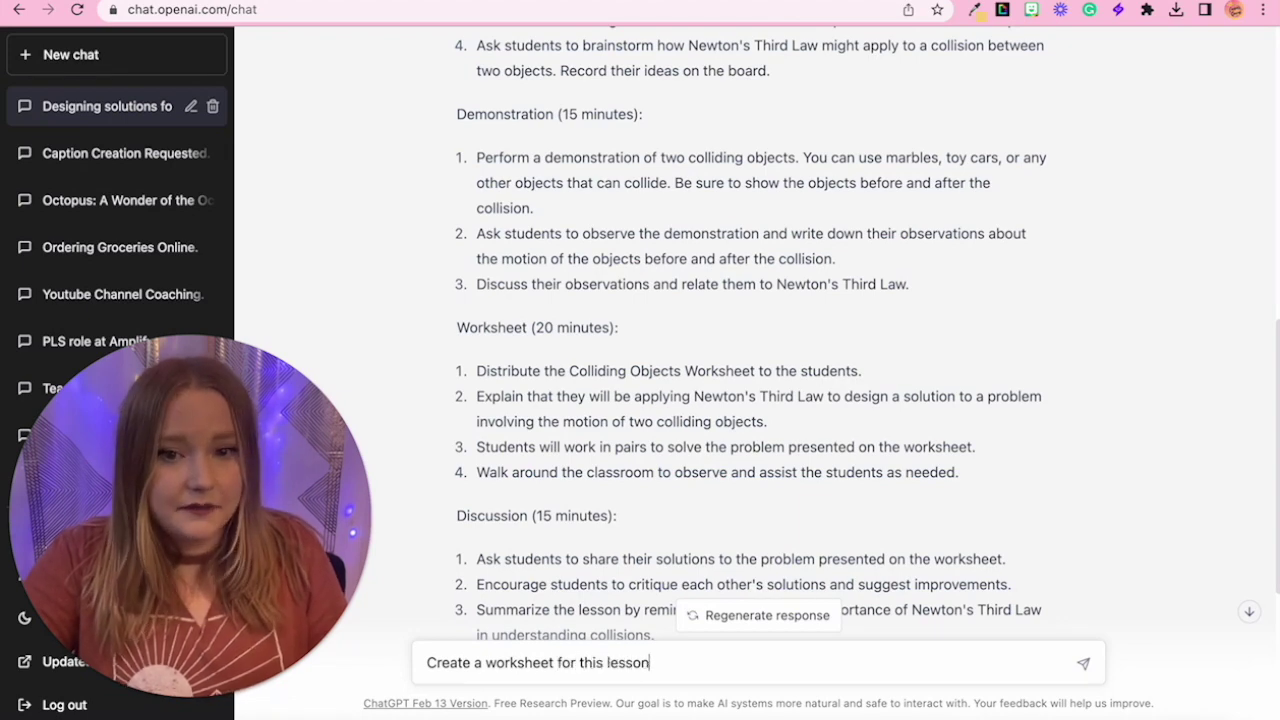
type(".")
key("Return")
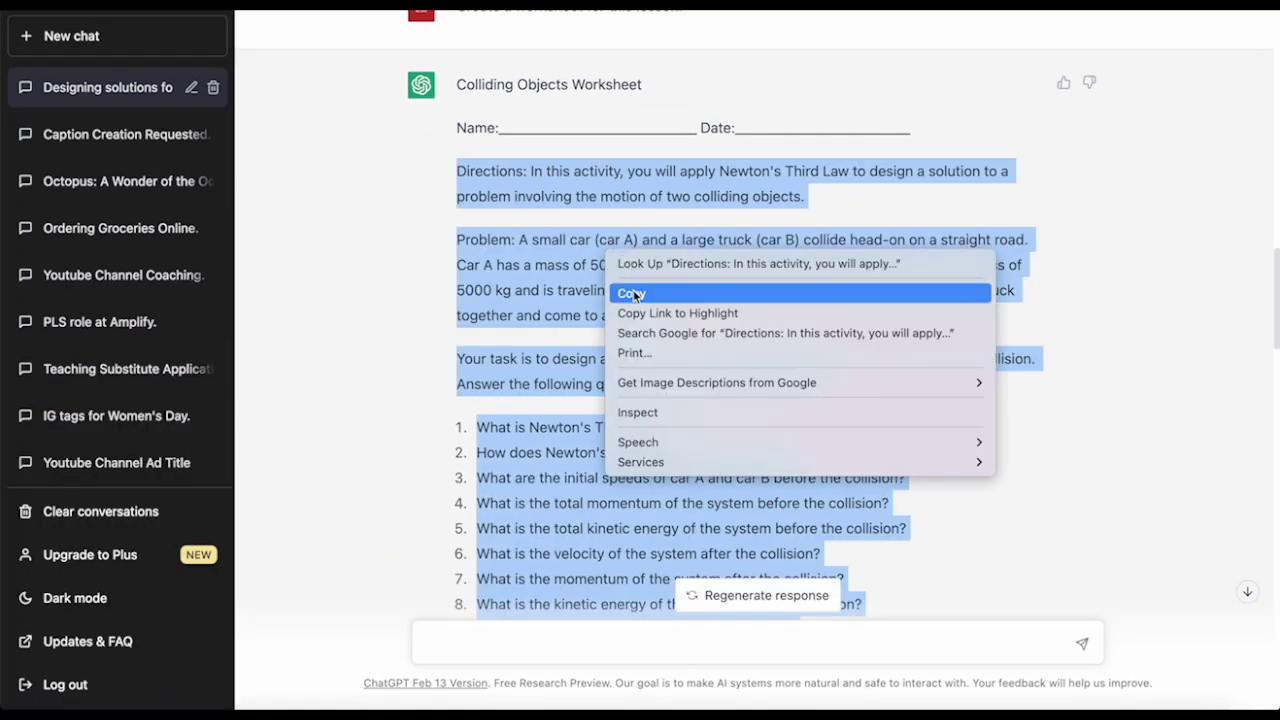
Copy the worksheet reply into the Demo Assignment ChatGPT description in Canvas.
left_click(634, 290)
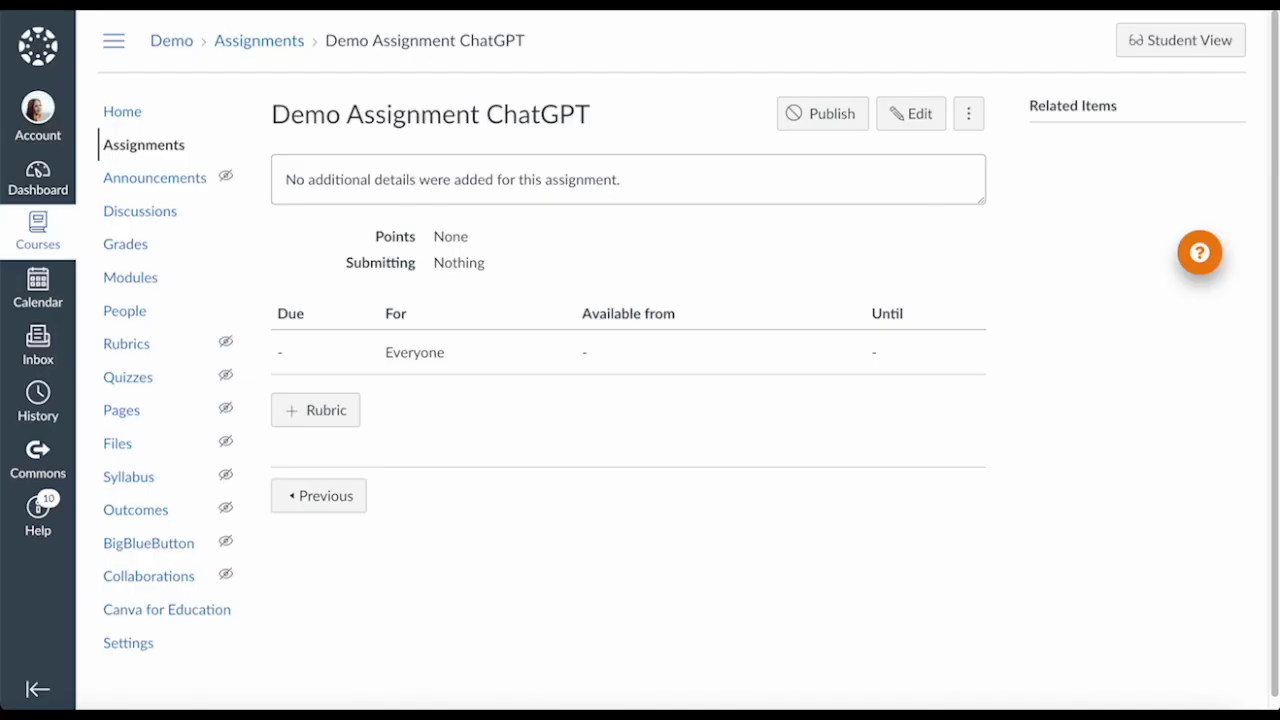
left_click(911, 114)
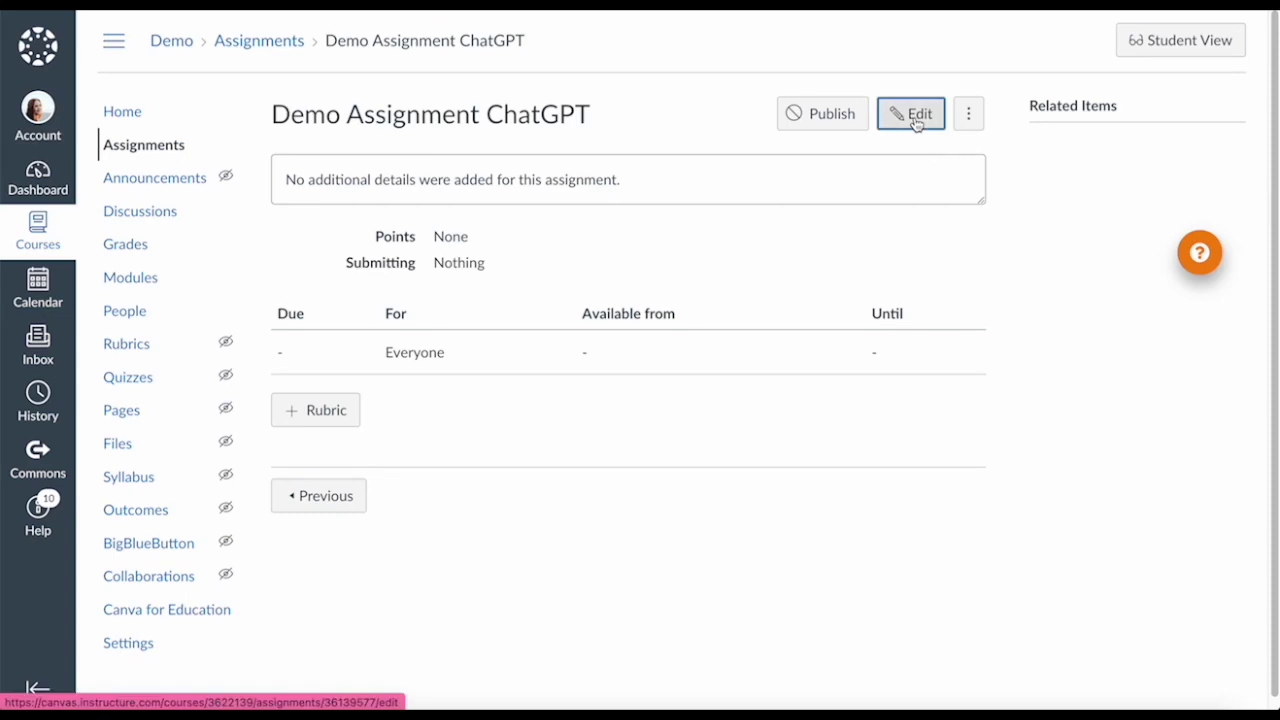
left_click(543, 369)
key("ctrl+v")
scroll(800, 480, "down", 5)
scroll(700, 450, "down", 4)
Set the assignment to 12 points with Online submission allowing Text Entry.
left_click(511, 265)
type("12")
scroll(511, 289, "down", 1)
left_click(530, 452)
left_click(500, 471)
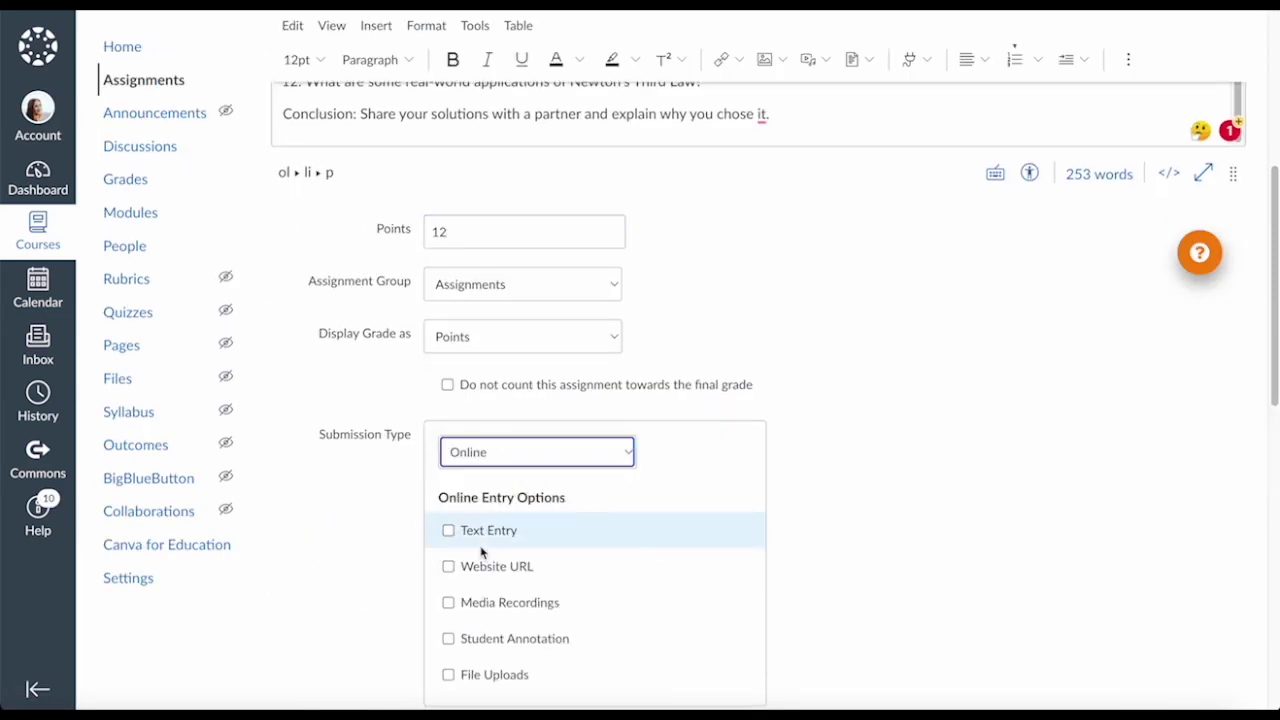
left_click(448, 530)
scroll(960, 560, "down", 5)
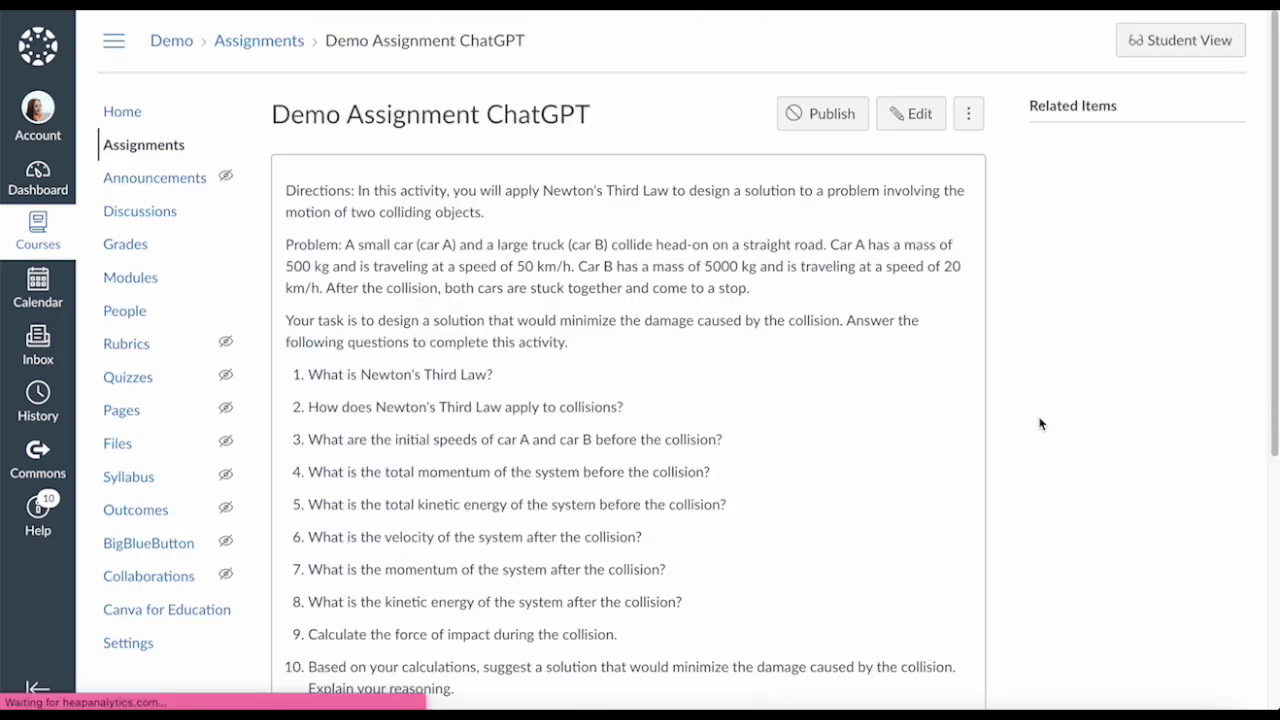
scroll(1100, 430, "down", 1)
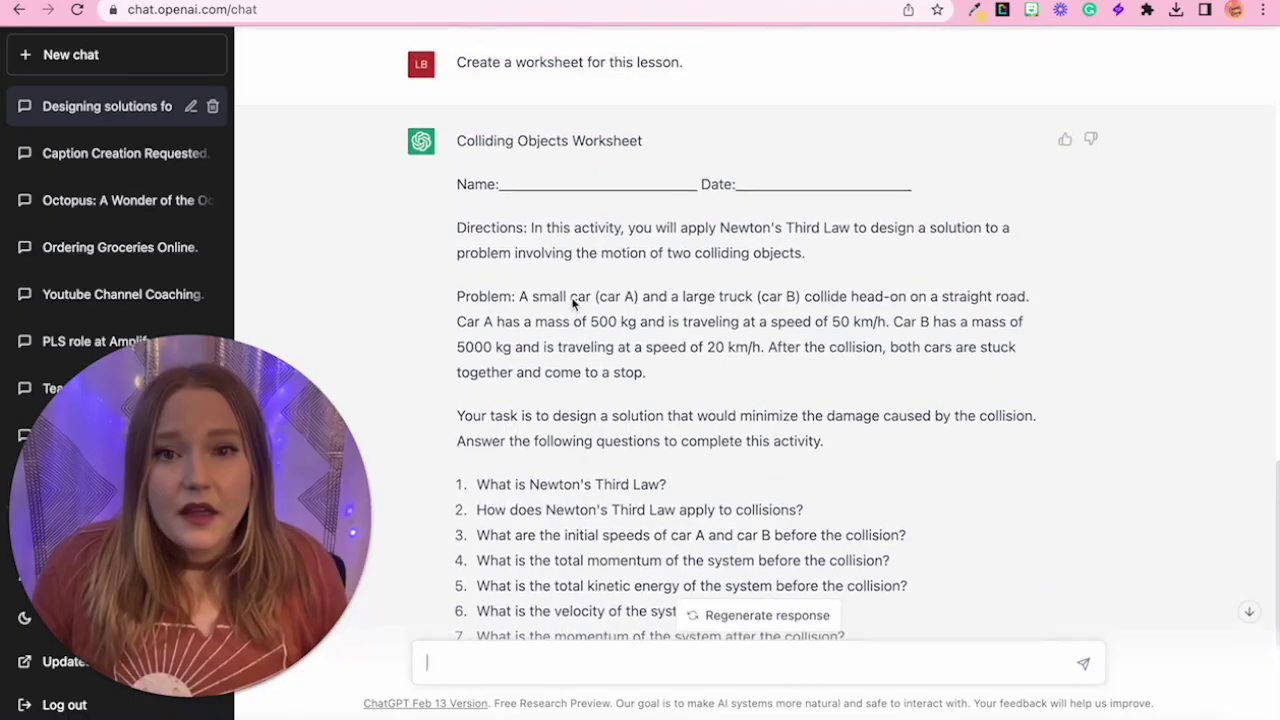
scroll(573, 303, "up", 7)
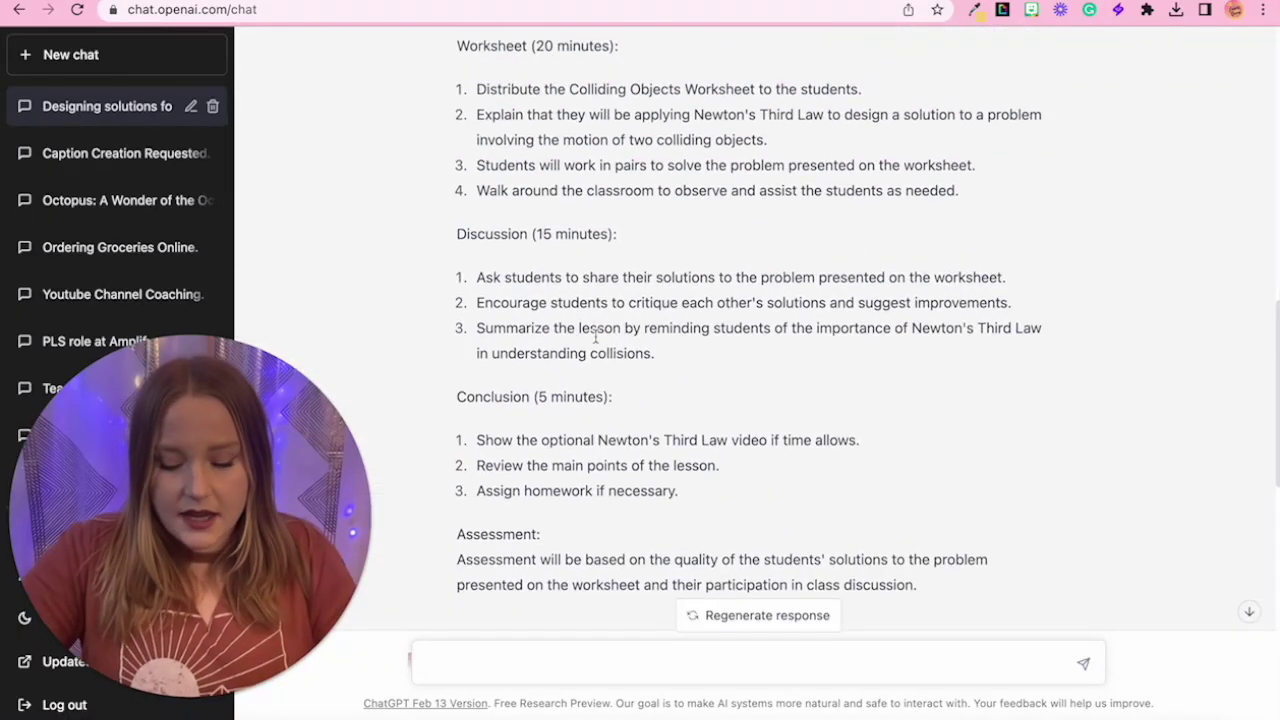
Ask ChatGPT to 'Create Discussion questions for this discussion portion of this lesson.' and review them.
type("Create Discussion questions for this discussion portion of this lesson.")
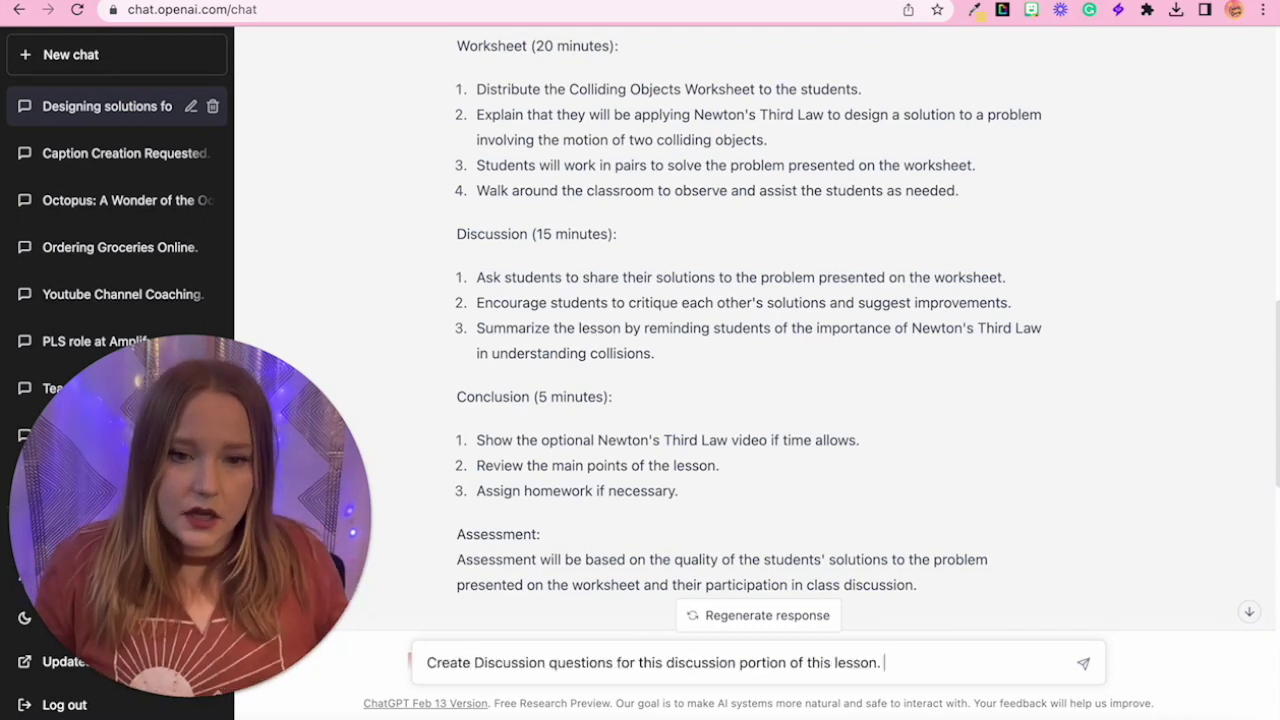
key("Return")
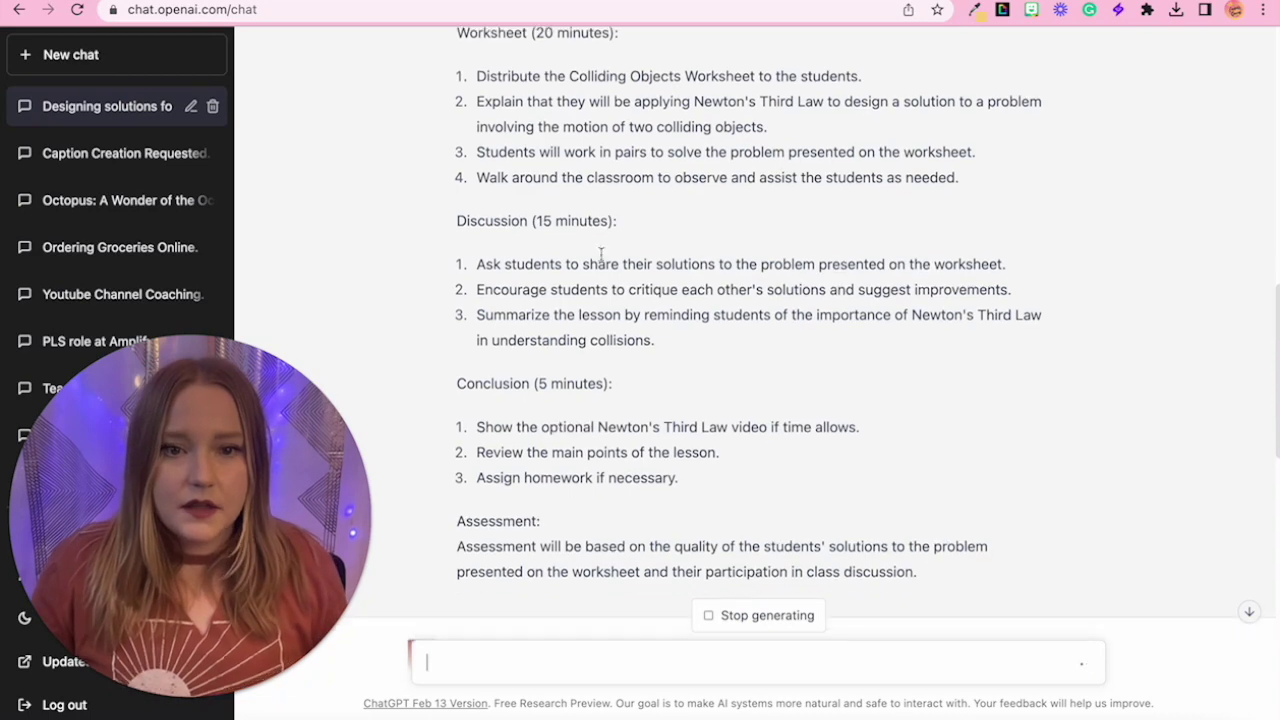
scroll(930, 376, "down", 15)
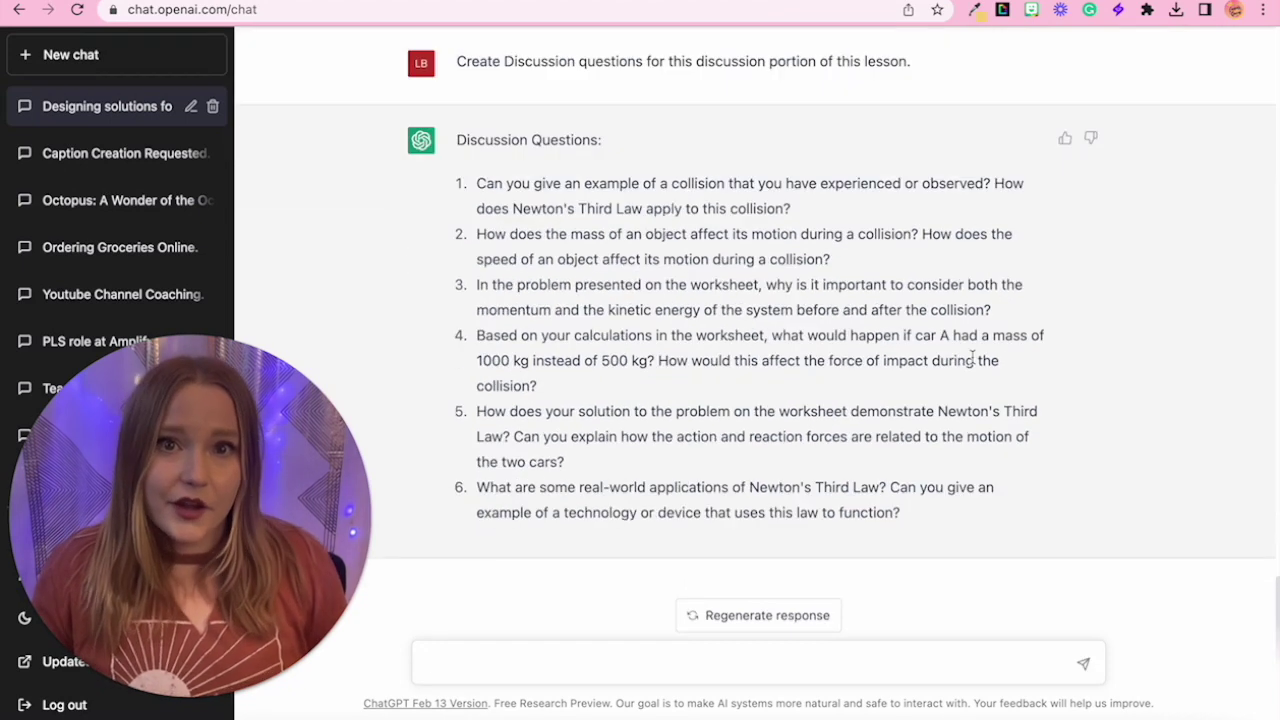
scroll(923, 270, "up", 20)
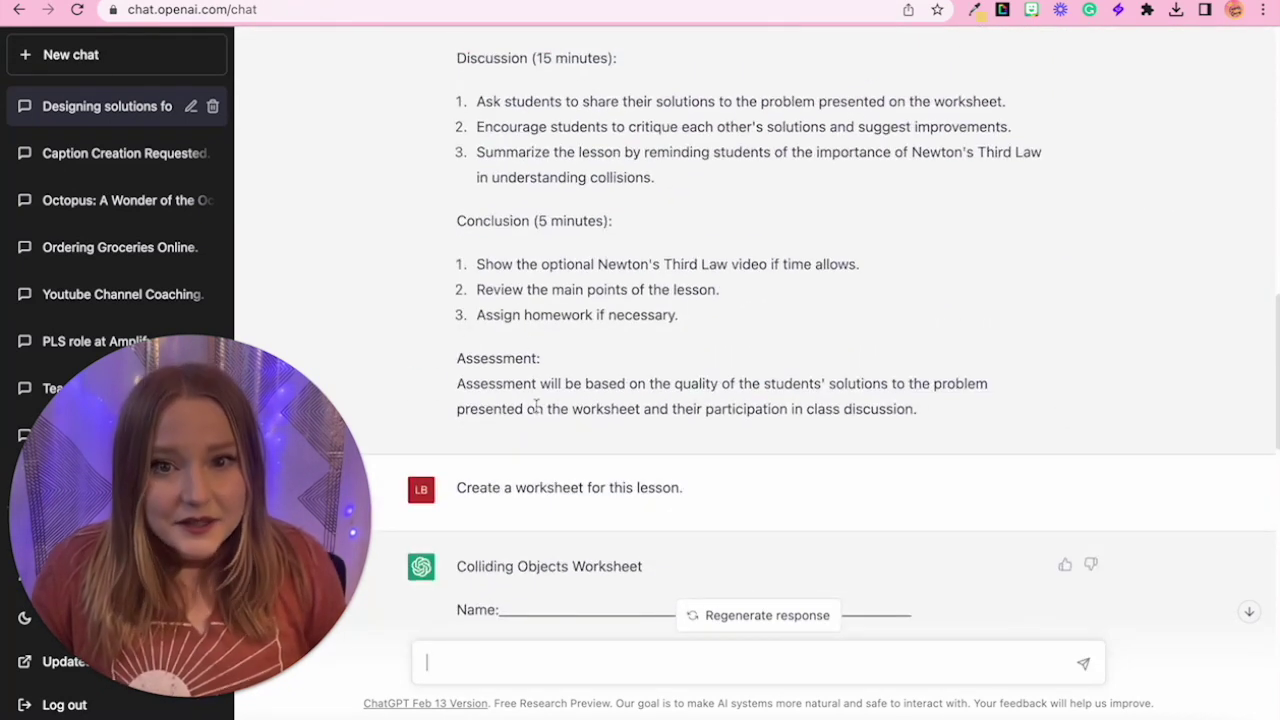
Request a multiple-choice quiz that reviews the collisions lesson.
left_click(571, 664)
type("Create a quiz - multiple choice questions - that reviews this lesson.")
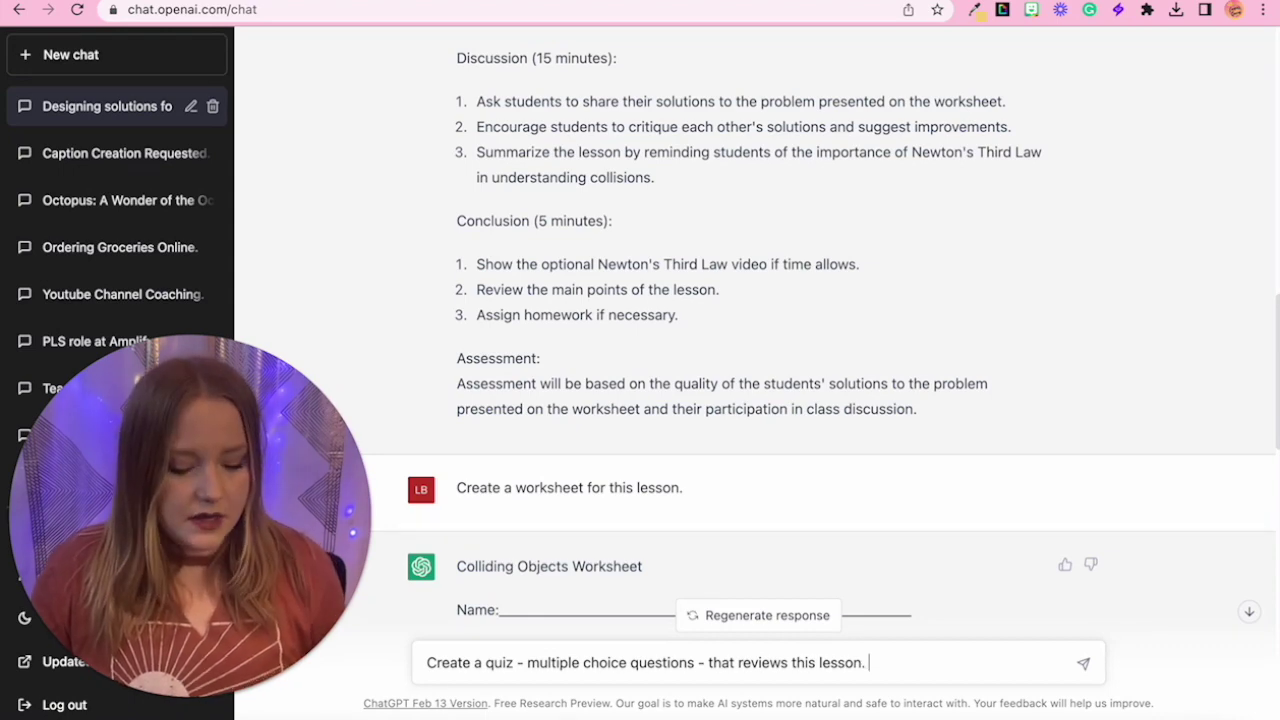
key("Return")
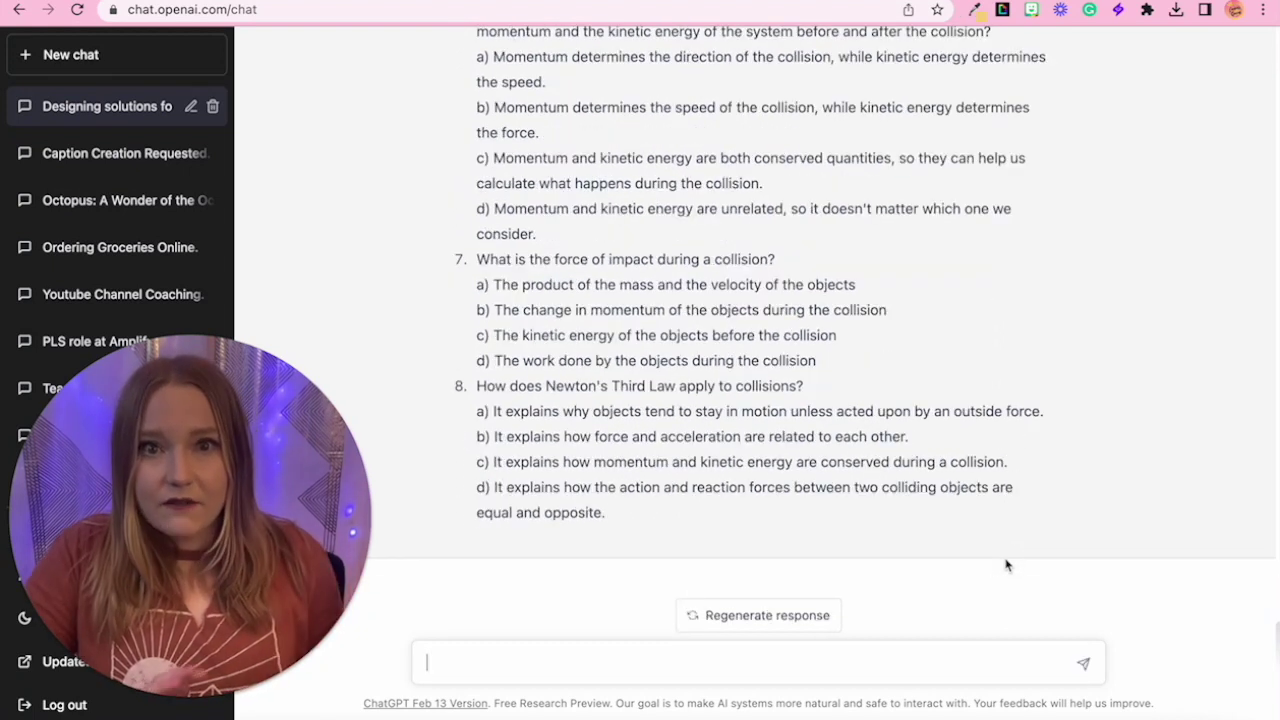
Ask ChatGPT to 'Create an answer key for this quiz.'.
type("C")
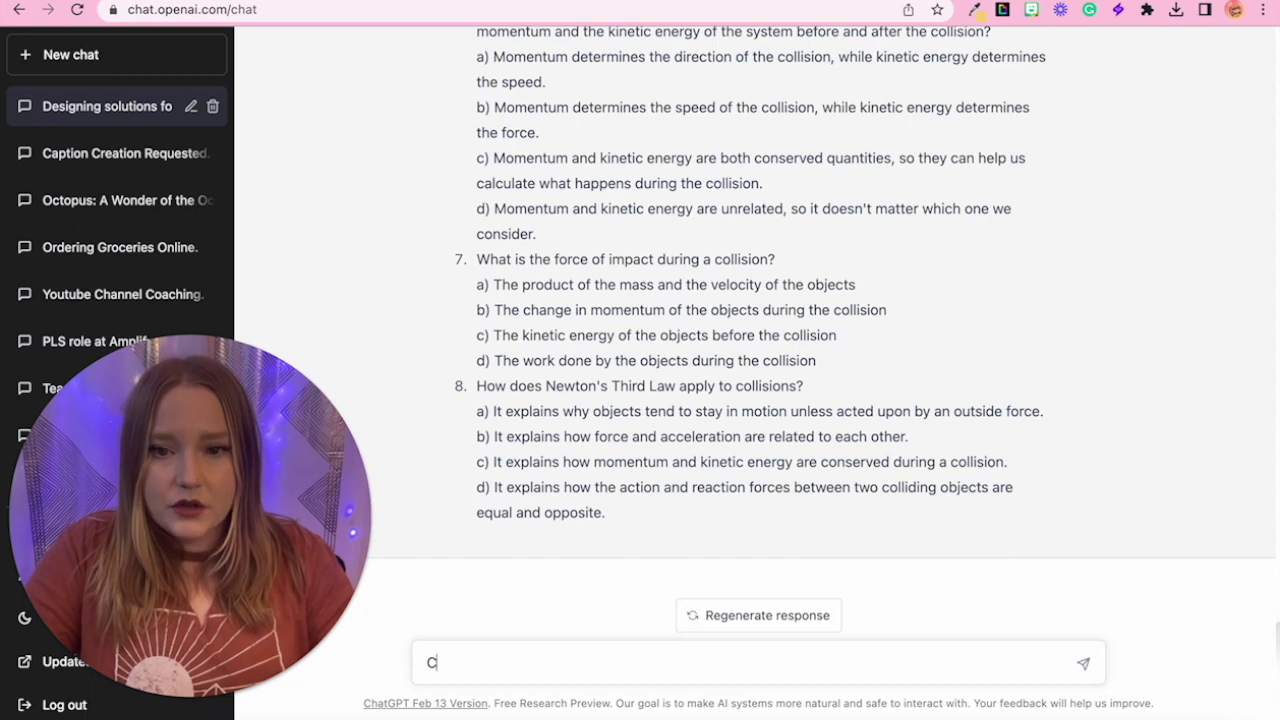
type("reate an answer key for")
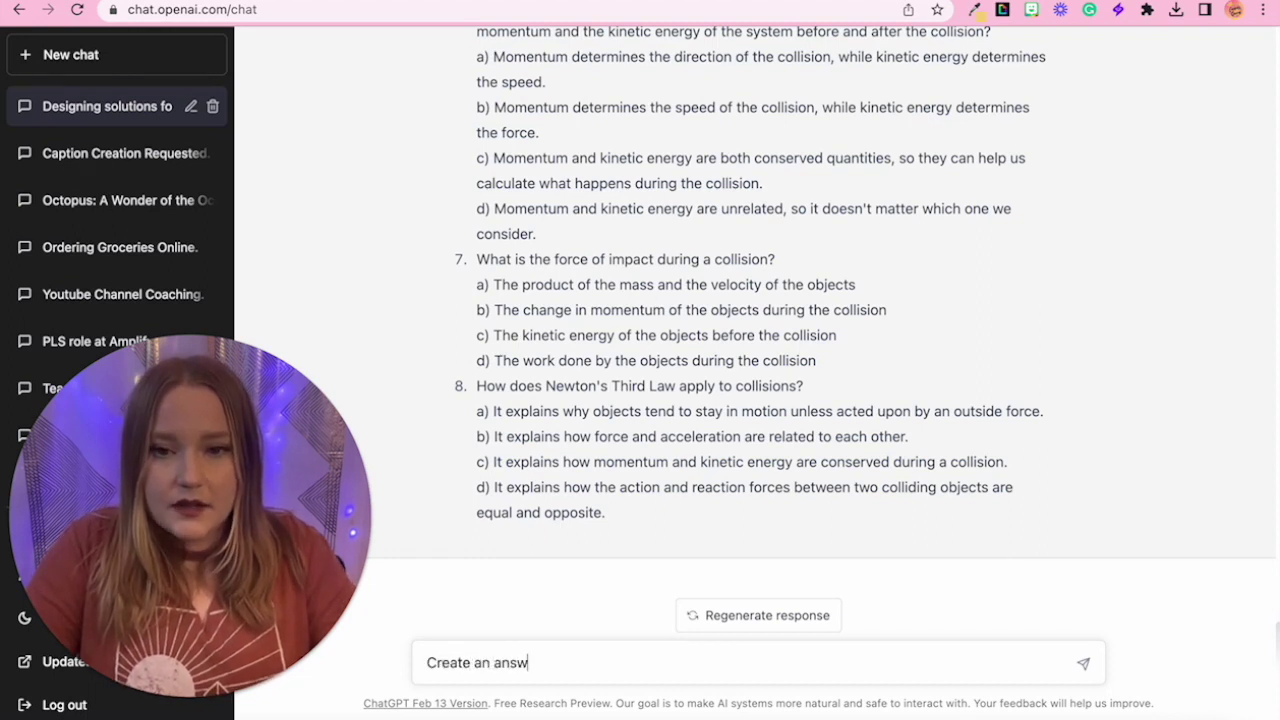
type(" this quiz.")
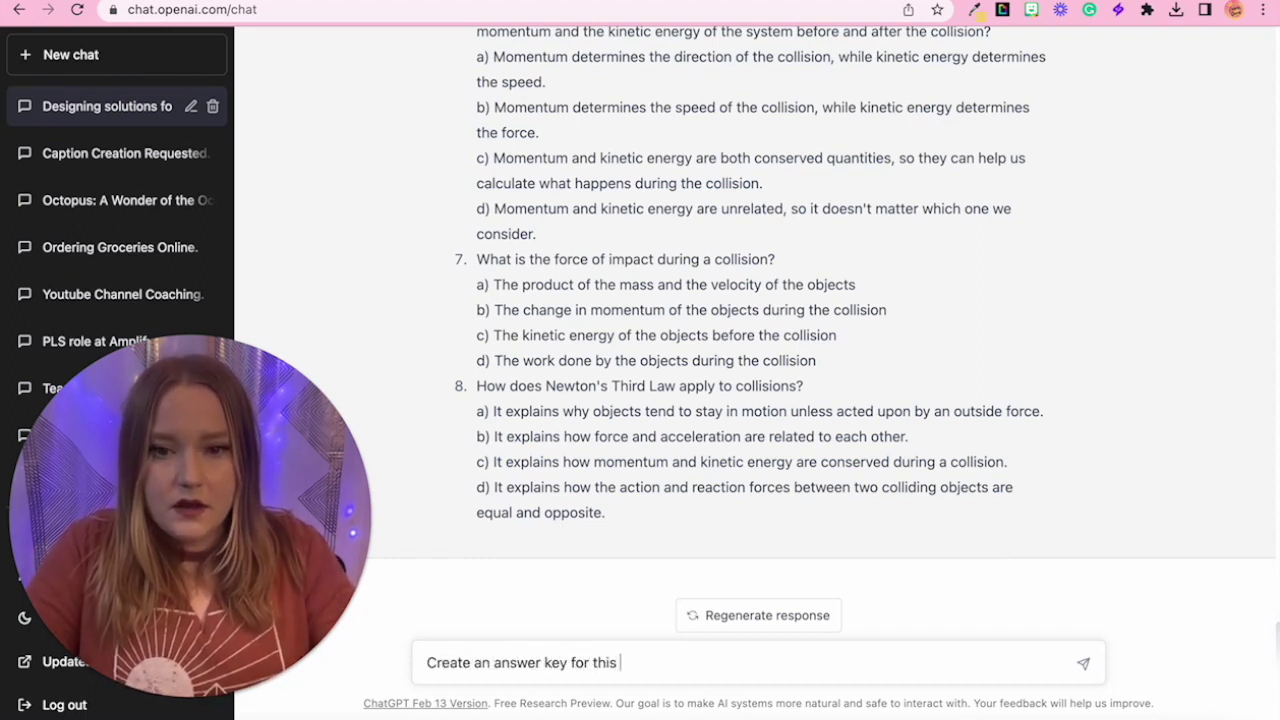
key("Return")
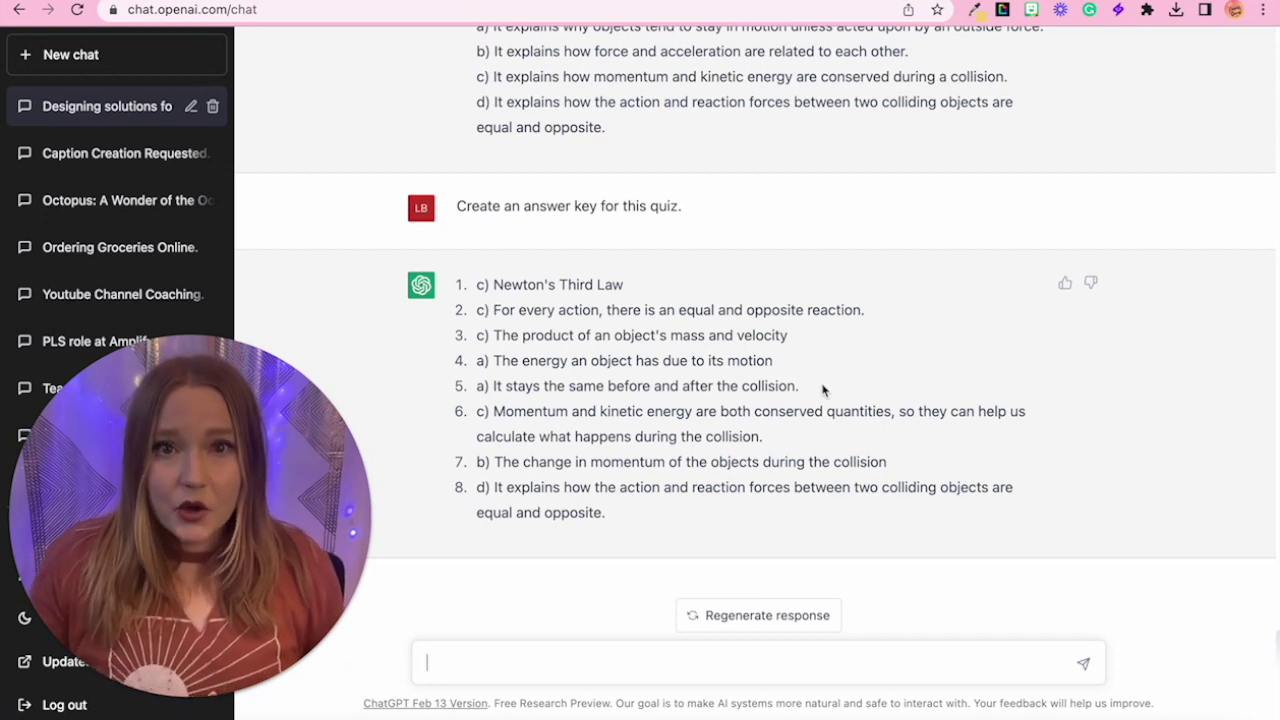
scroll(764, 224, "up", 1)
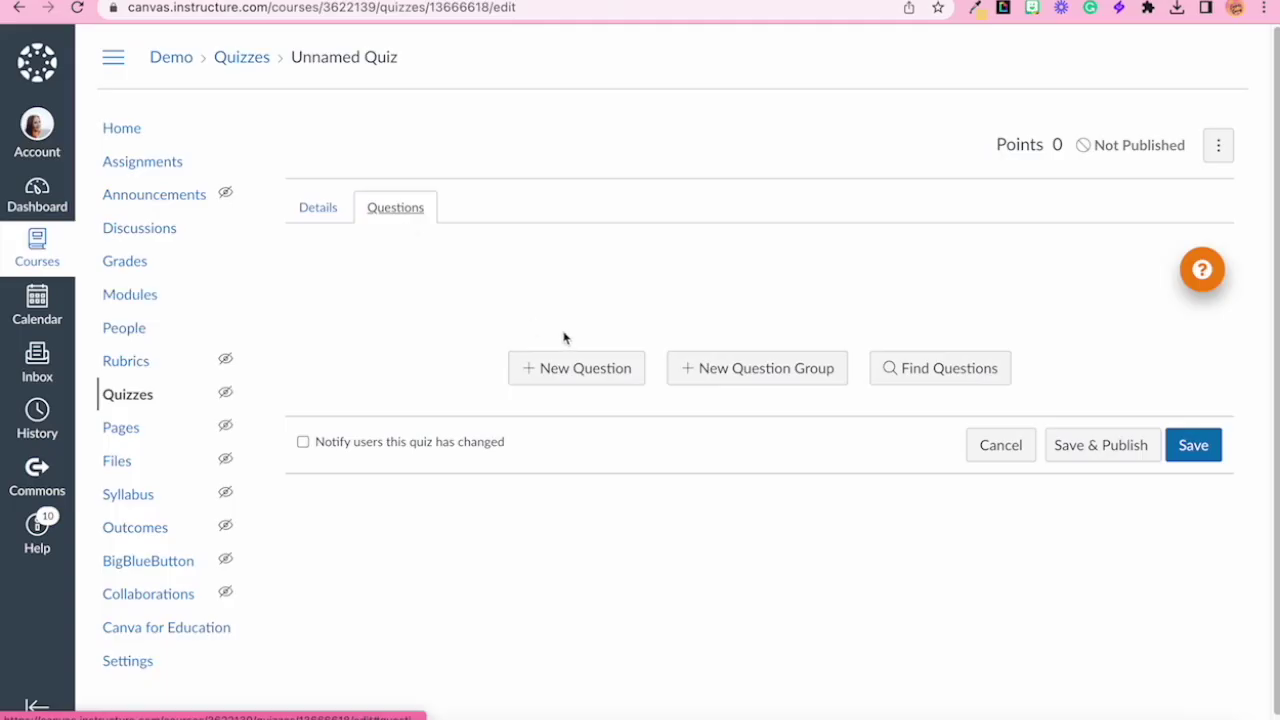
left_click(577, 366)
Paste the law-of-motion collision question with its answers into the Canvas quiz and save it.
type("Which law of motion applies to collisions between objects? a) Newton's First Law b) Newton's Second Law c) Newton's Third Law d) Newton's Fourth Law")
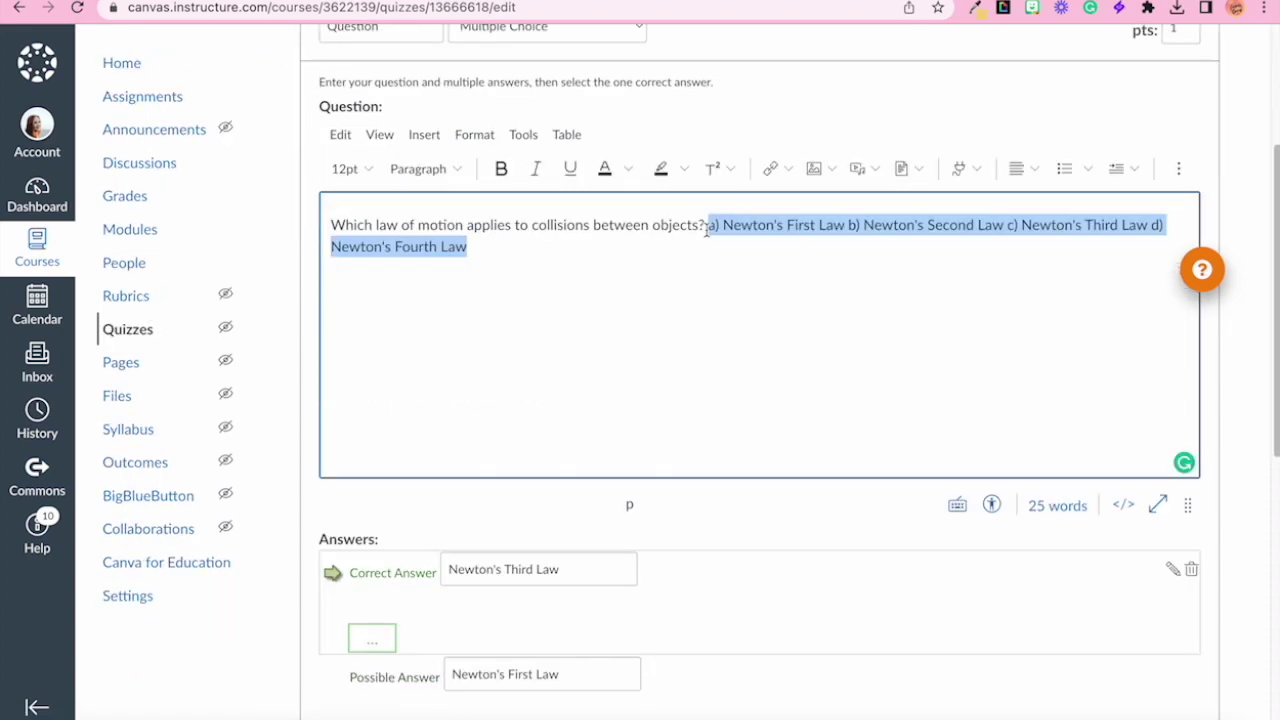
key("BackSpace")
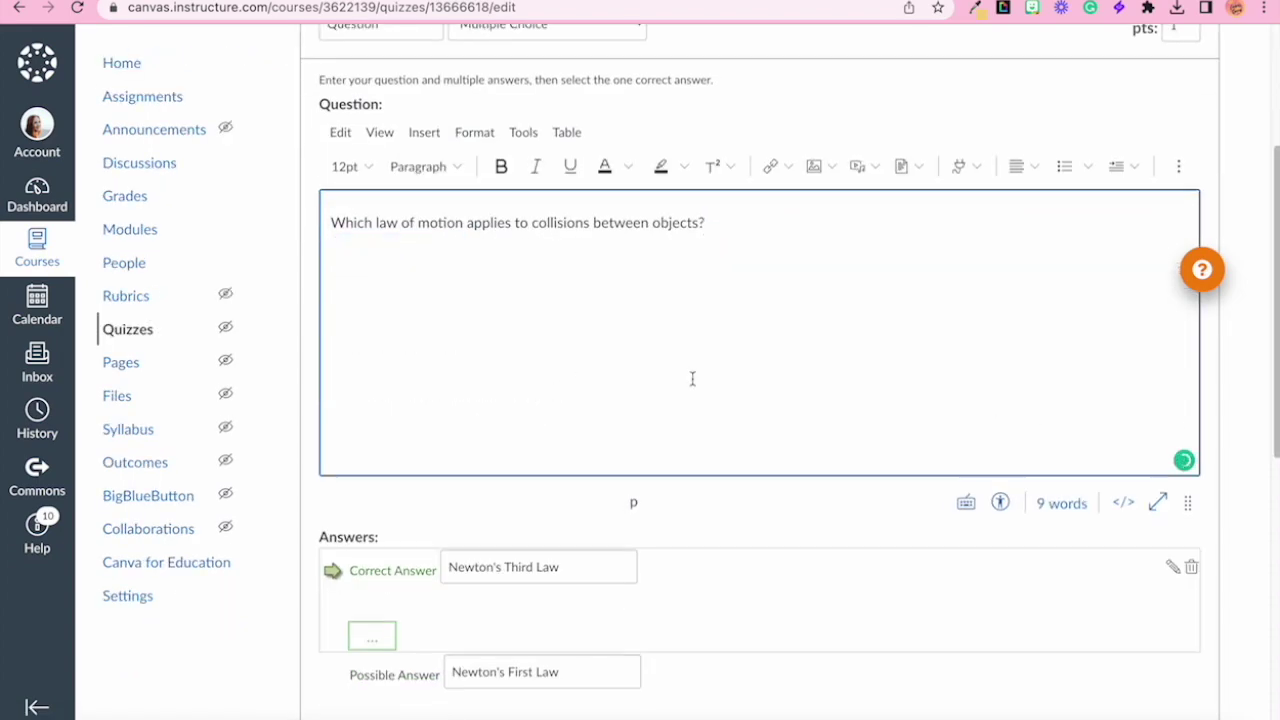
scroll(691, 471, "down", 5)
left_click(465, 552)
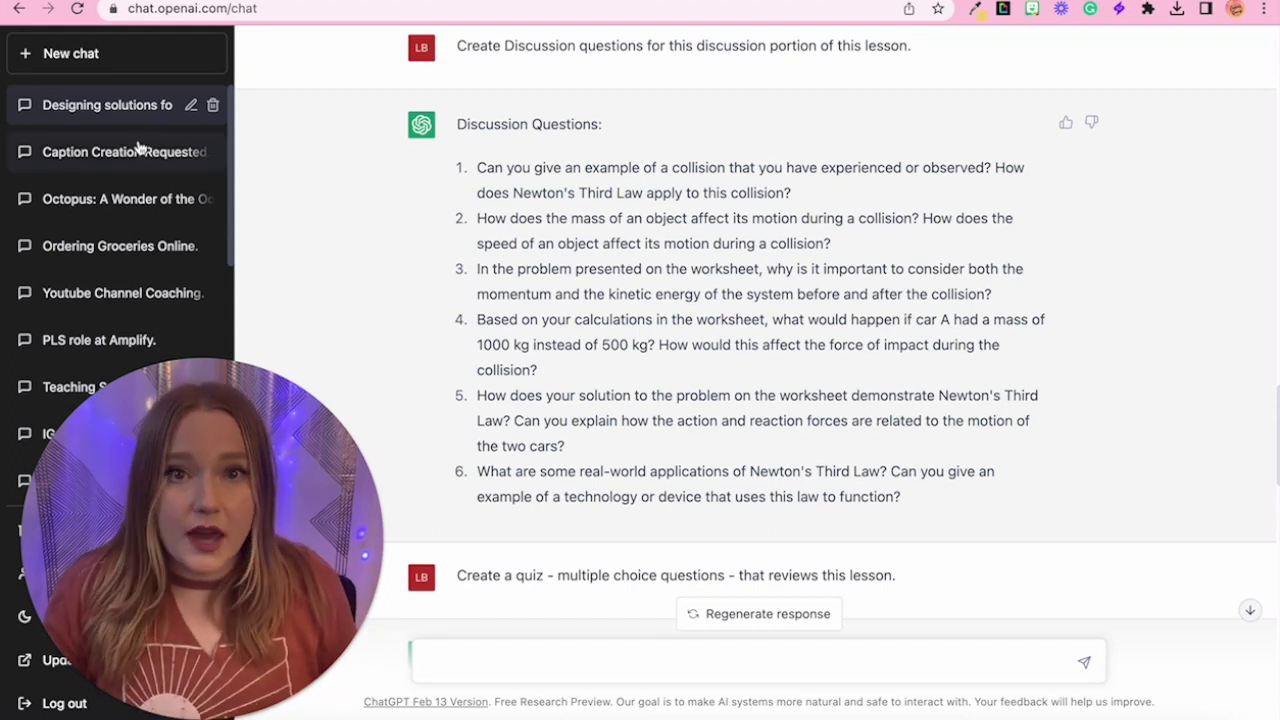
Scroll the chat history sidebar and start a new empty chat.
scroll(80, 163, "down", 5)
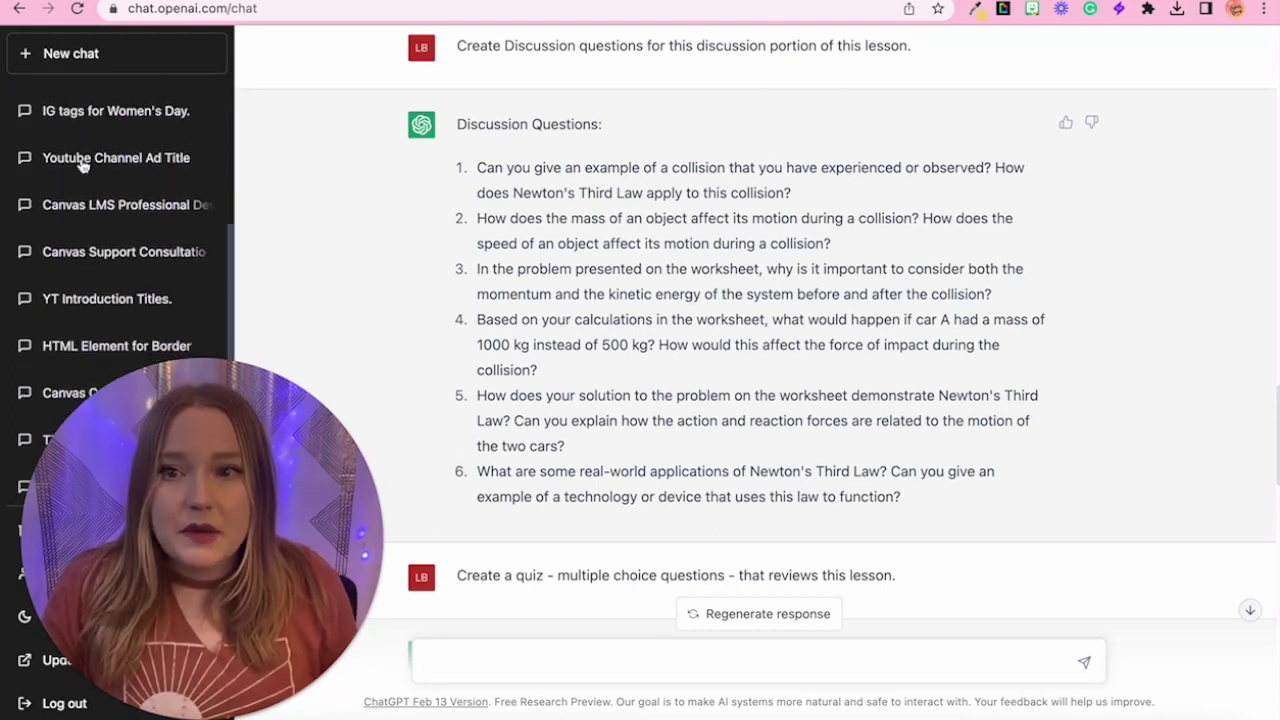
scroll(82, 165, "down", 3)
scroll(84, 160, "up", 8)
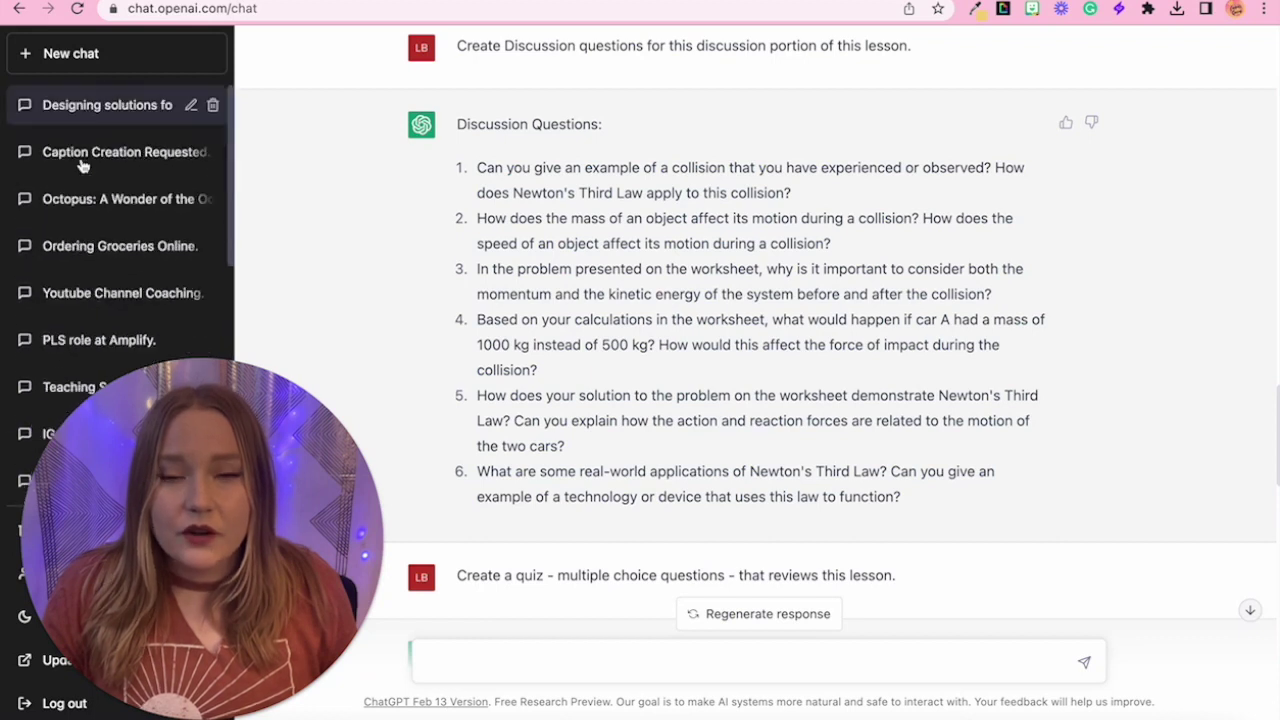
left_click(67, 58)
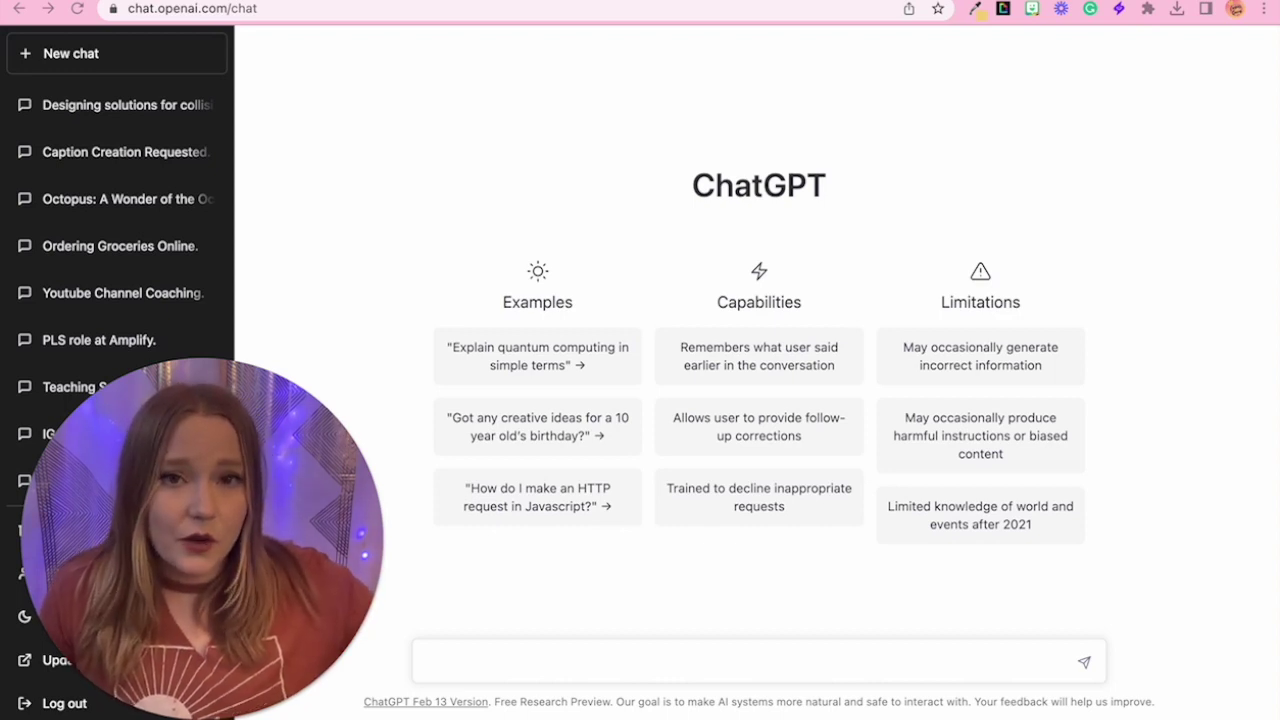
Request vertical-division HTML, copy the code and preview it in the Canvas HTML editor.
left_click(498, 656)
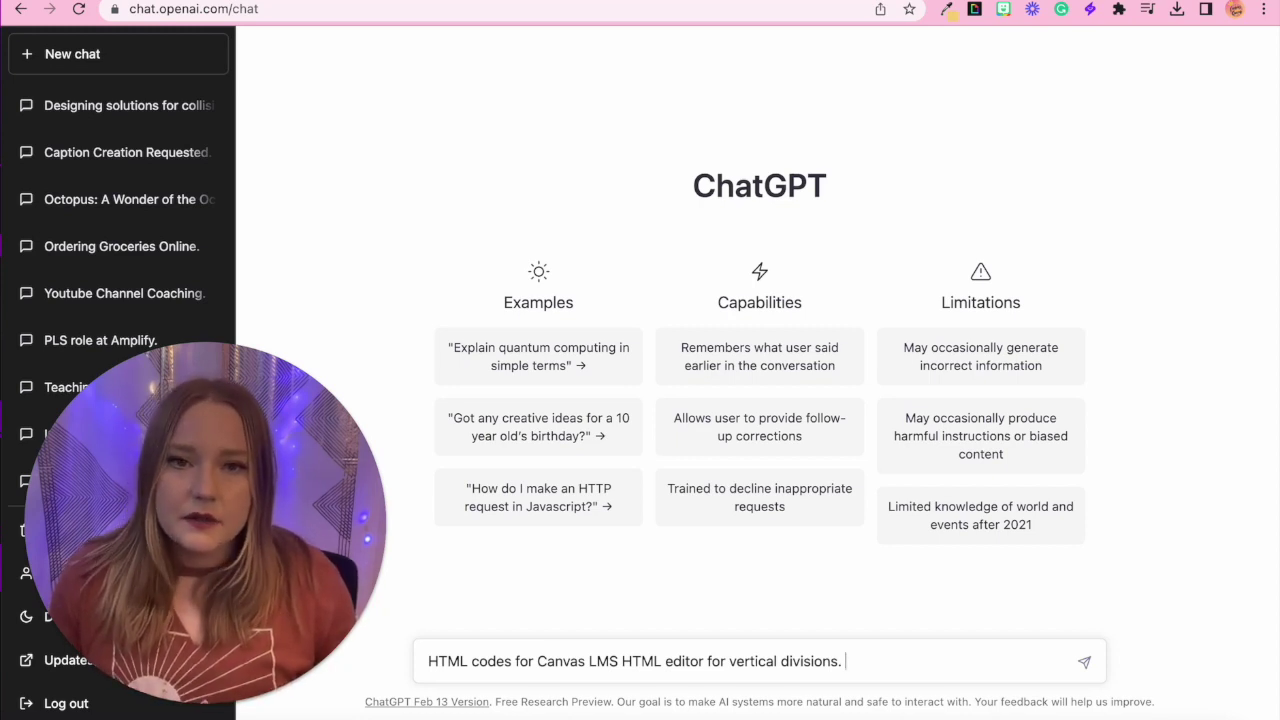
key("Return")
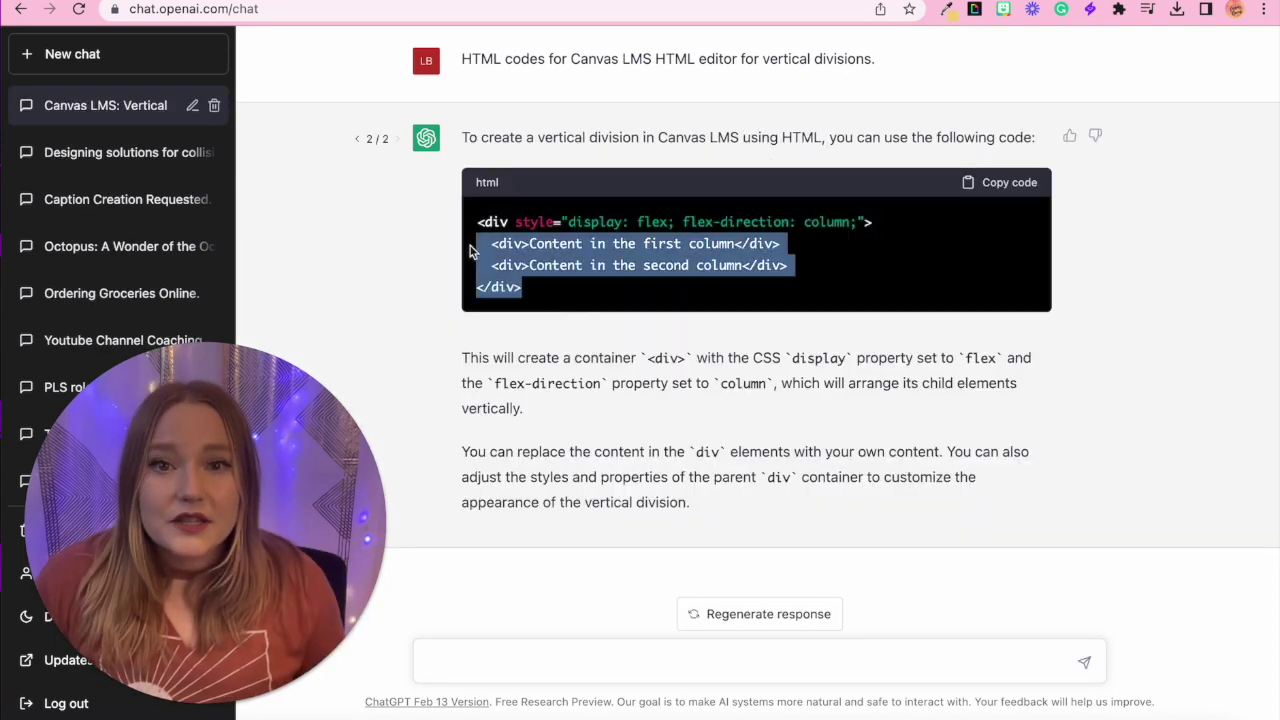
left_click_drag(553, 300, 532, 236)
right_click(532, 236)
left_click(586, 287)
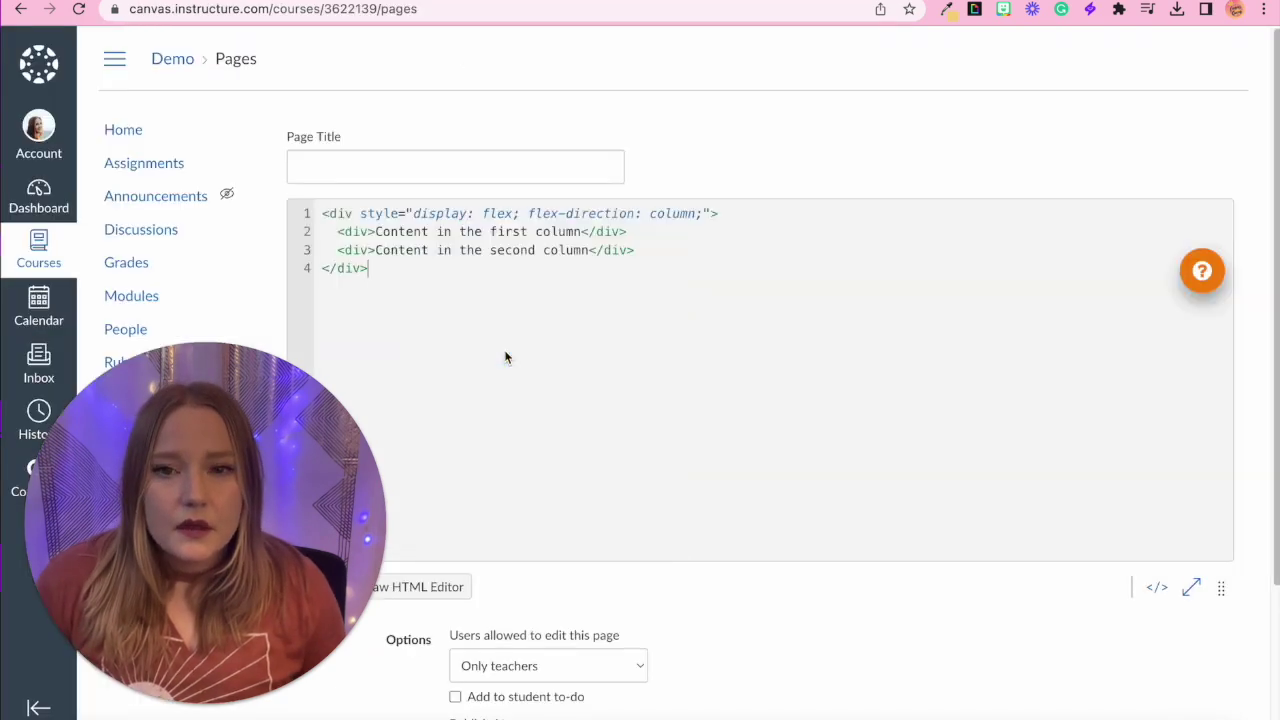
left_click(1157, 587)
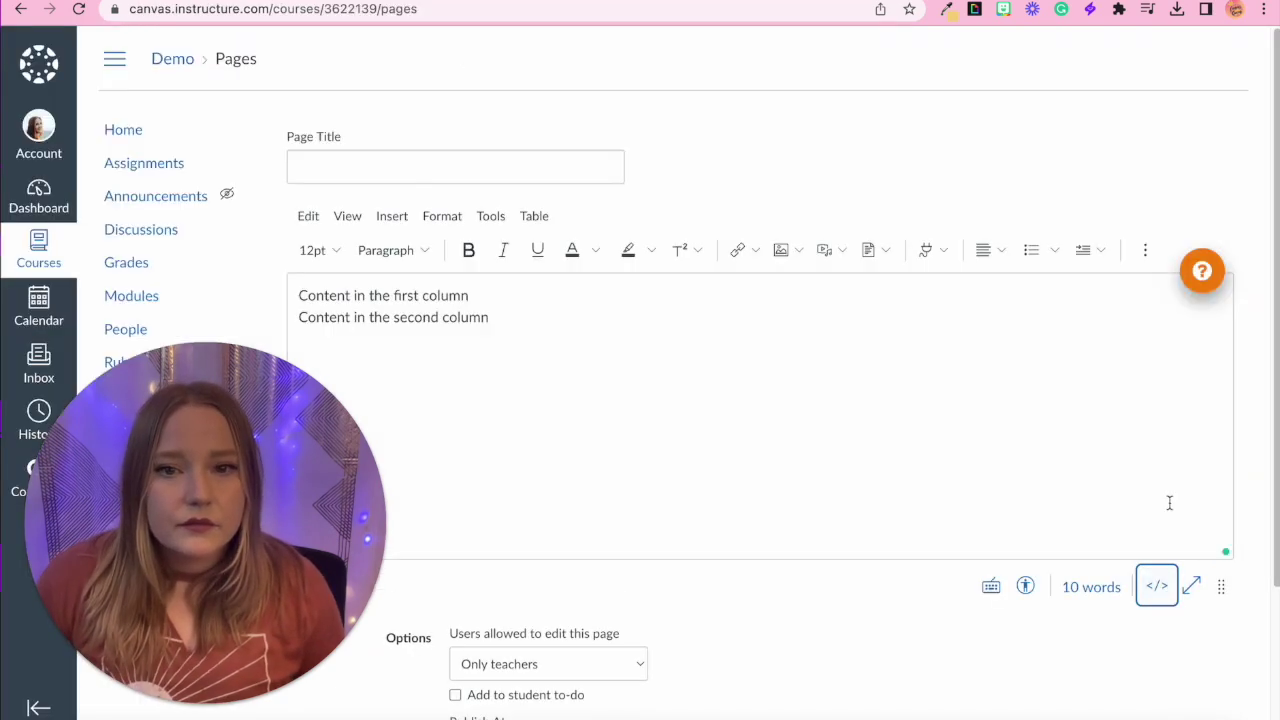
left_click(1157, 587)
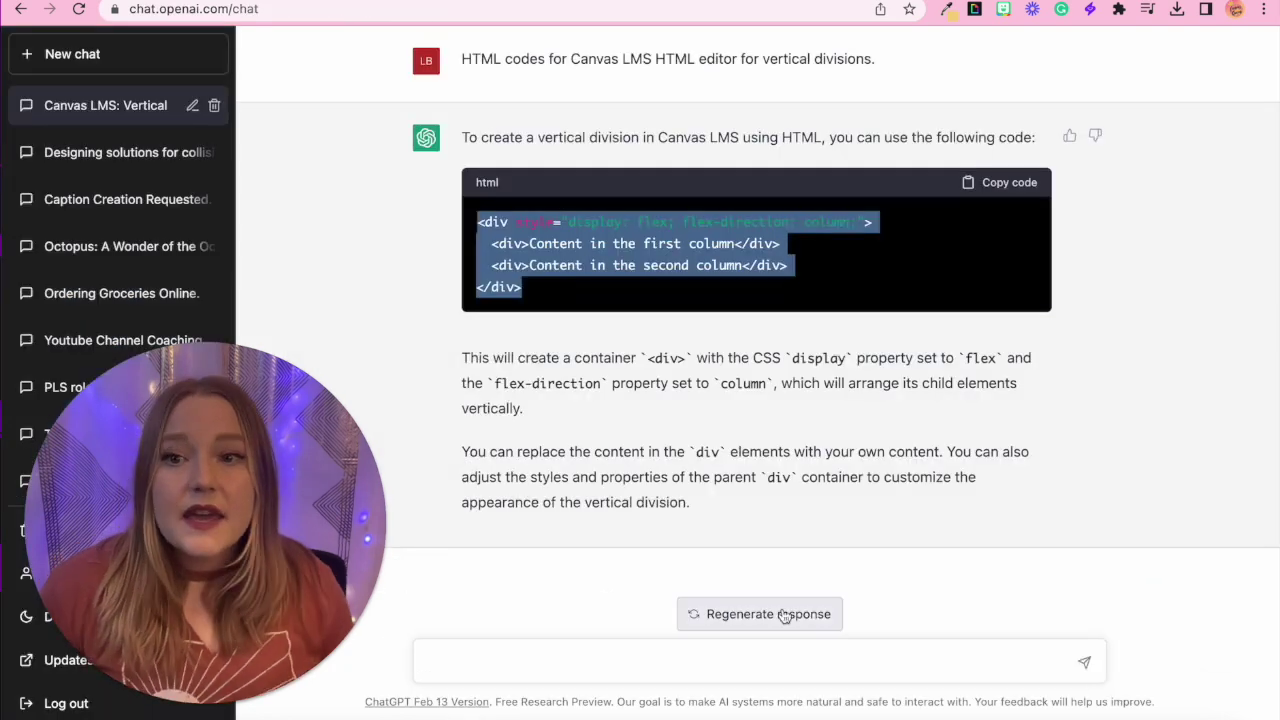
Regenerate the answer as side-by-side flex-column code and select it and the page's existing code.
left_click(784, 615)
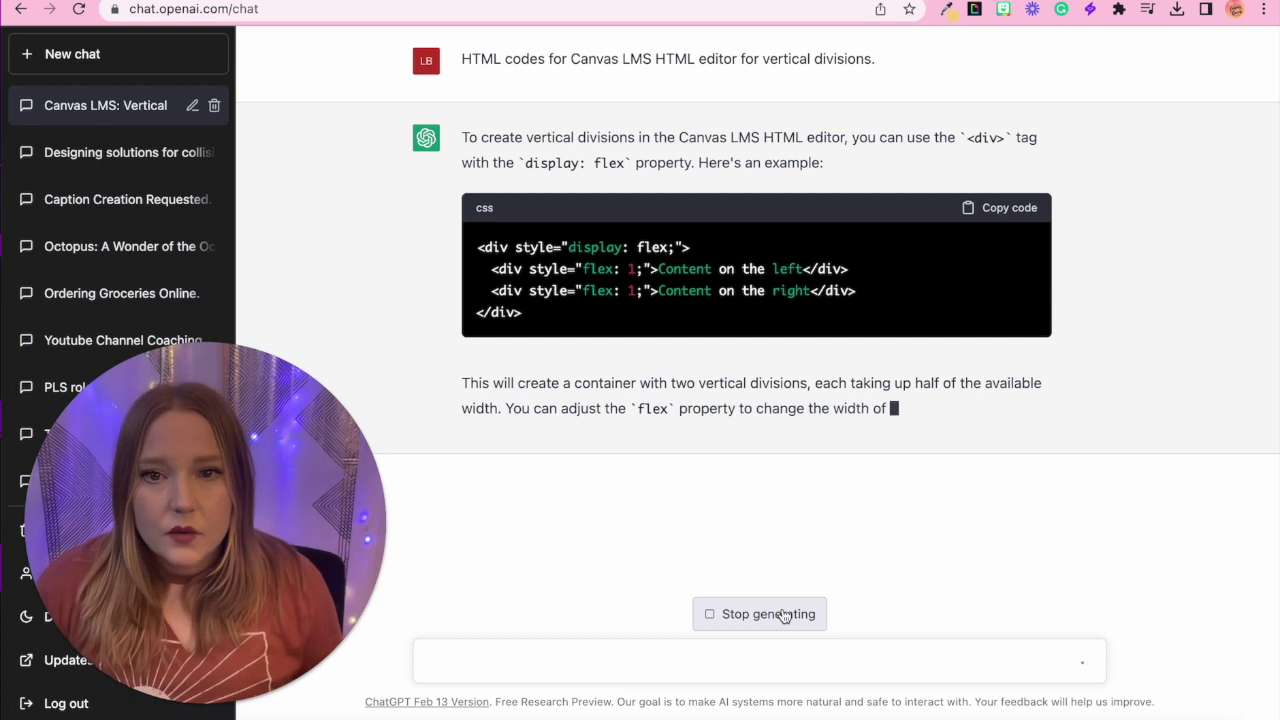
left_click_drag(560, 322, 474, 244)
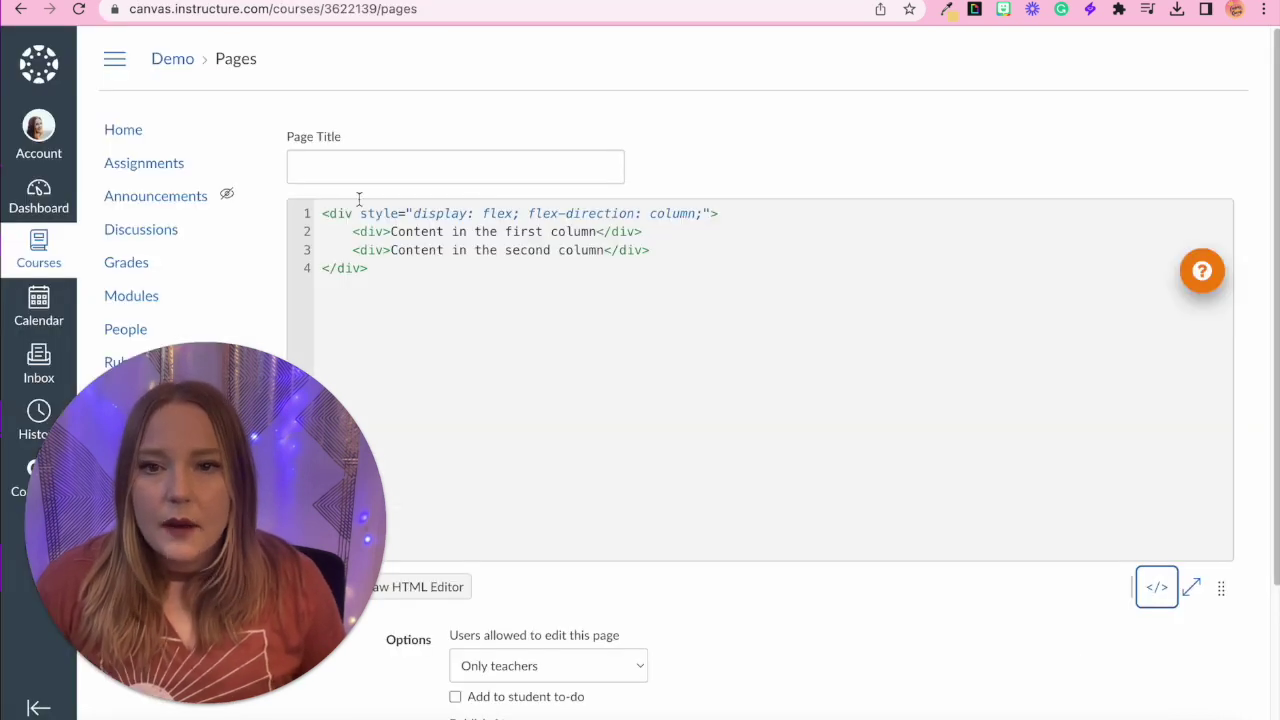
left_click_drag(406, 277, 310, 205)
Replace the page HTML with the two-column flex layout, view it as rich text, and select both 'Content on the left' and 'Content on the right' placeholders.
right_click(404, 205)
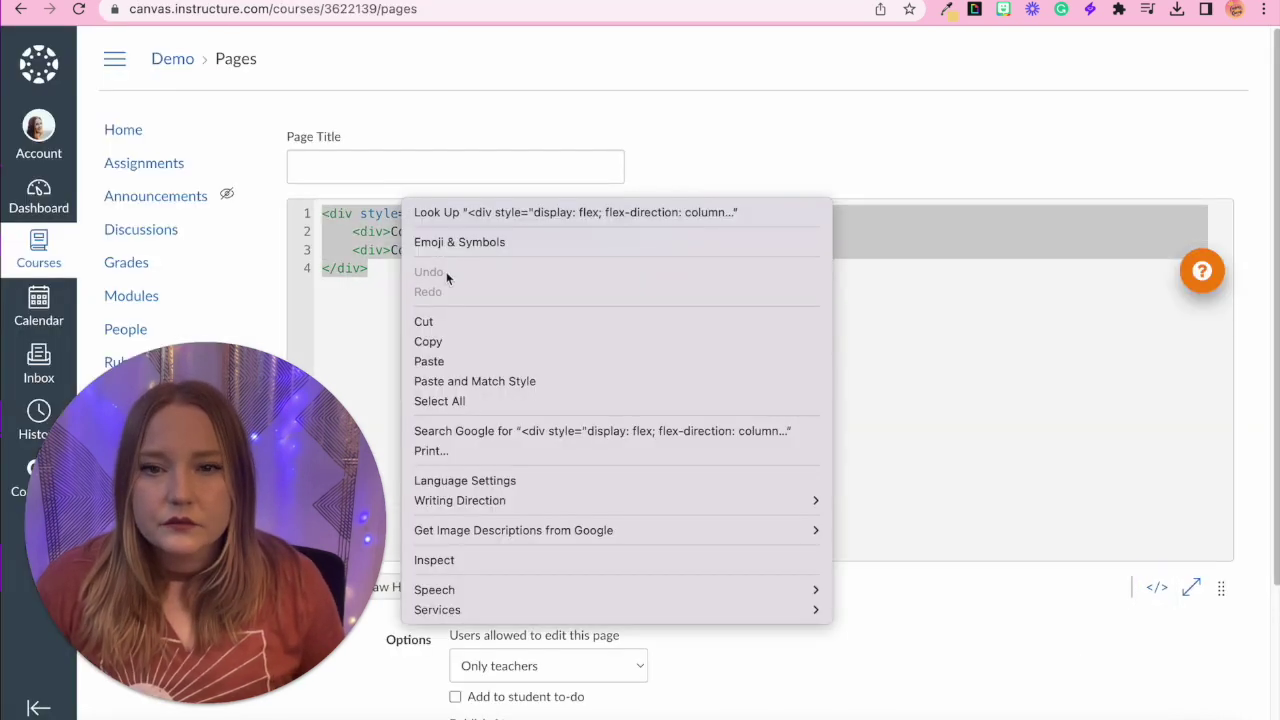
left_click(461, 371)
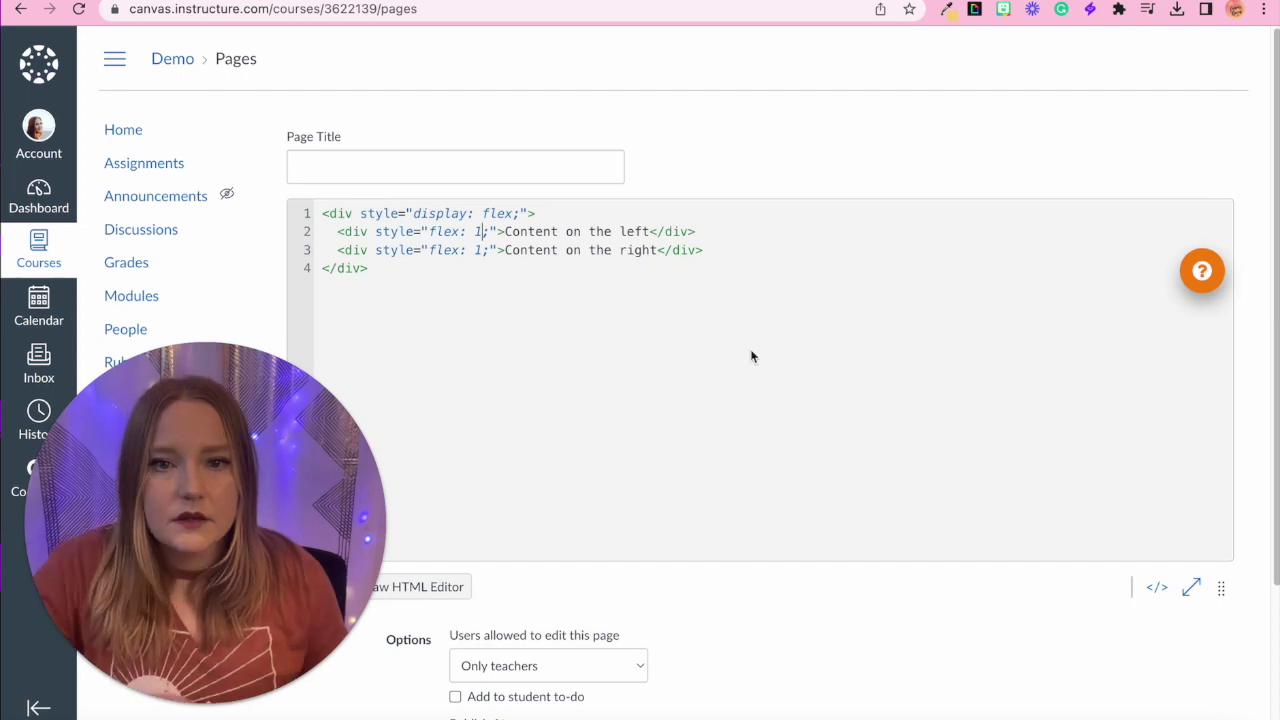
left_click(1152, 588)
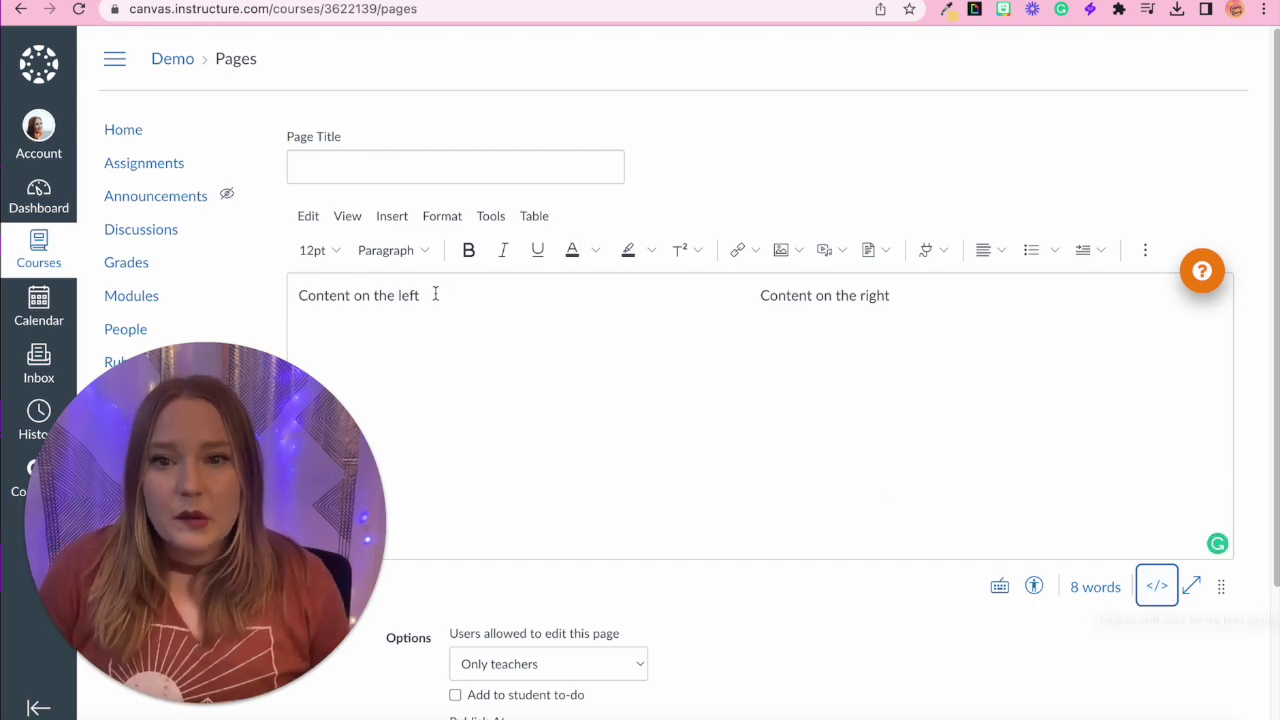
left_click_drag(432, 293, 285, 300)
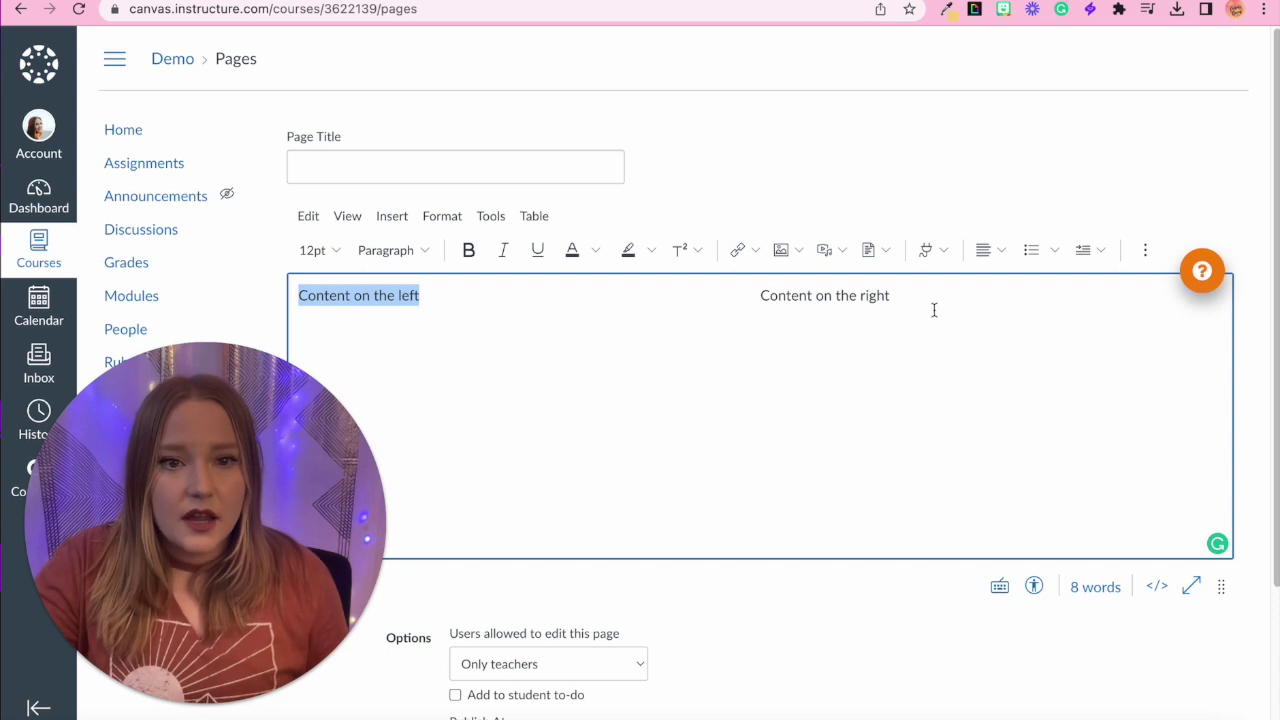
left_click_drag(931, 307, 775, 300)
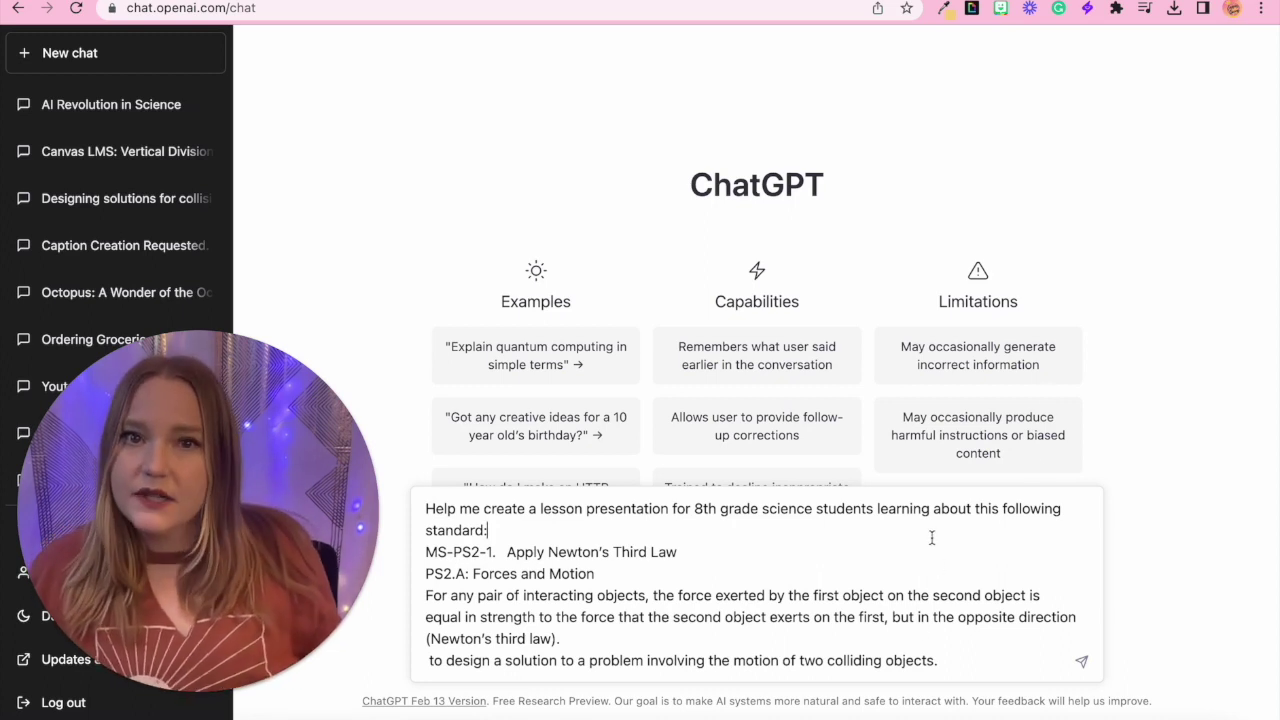
Send the 8th grade science lesson presentation prompt on MS-PS2-1 and review the slide outline.
left_click(931, 538)
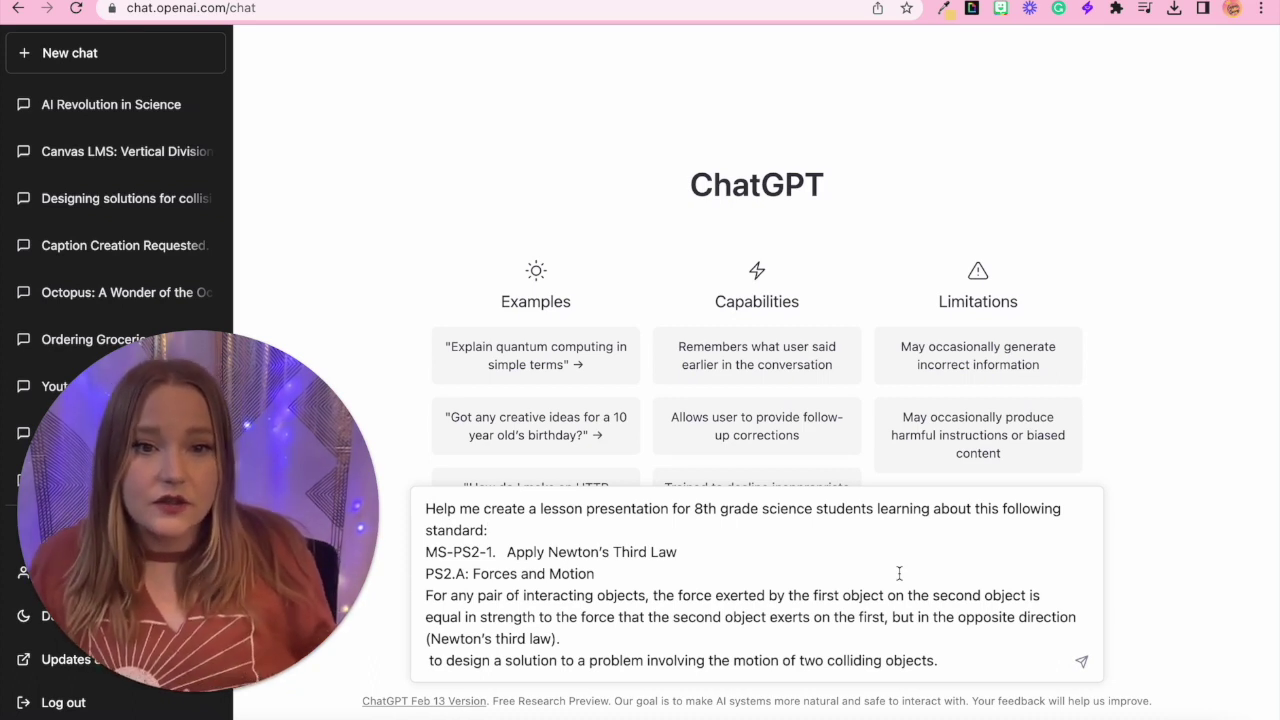
key("Return")
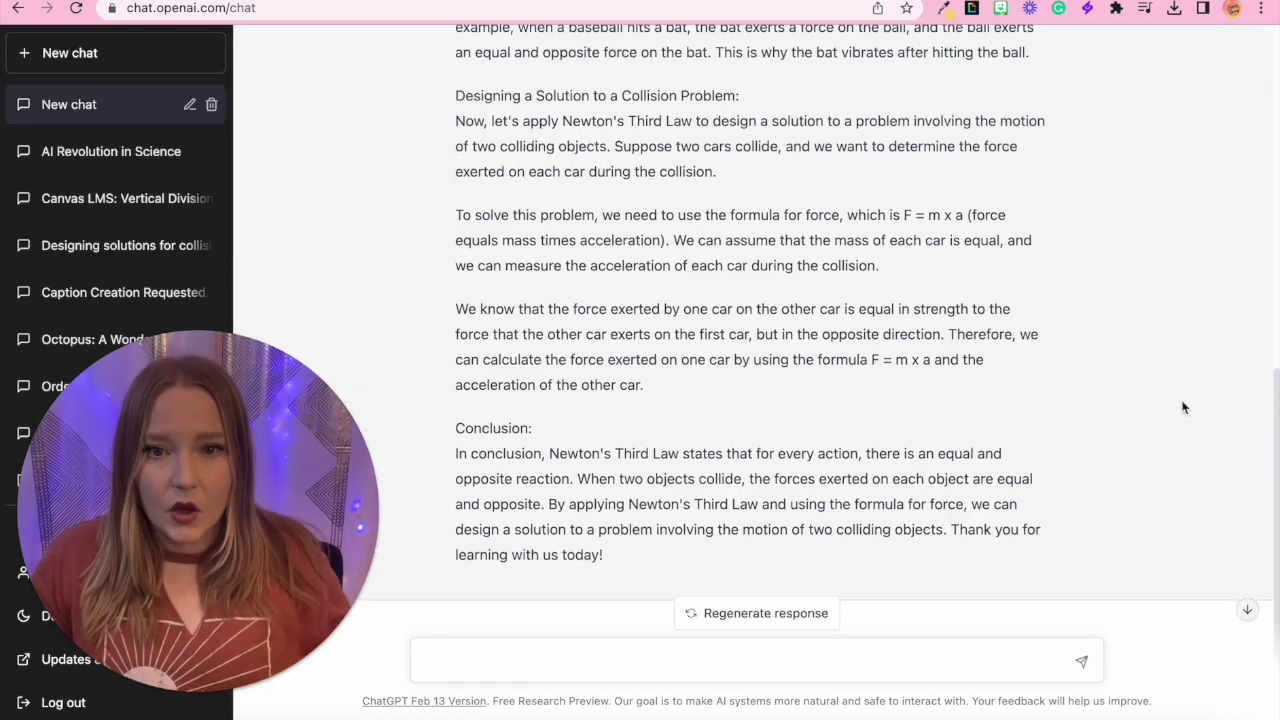
scroll(1183, 406, "up", 5)
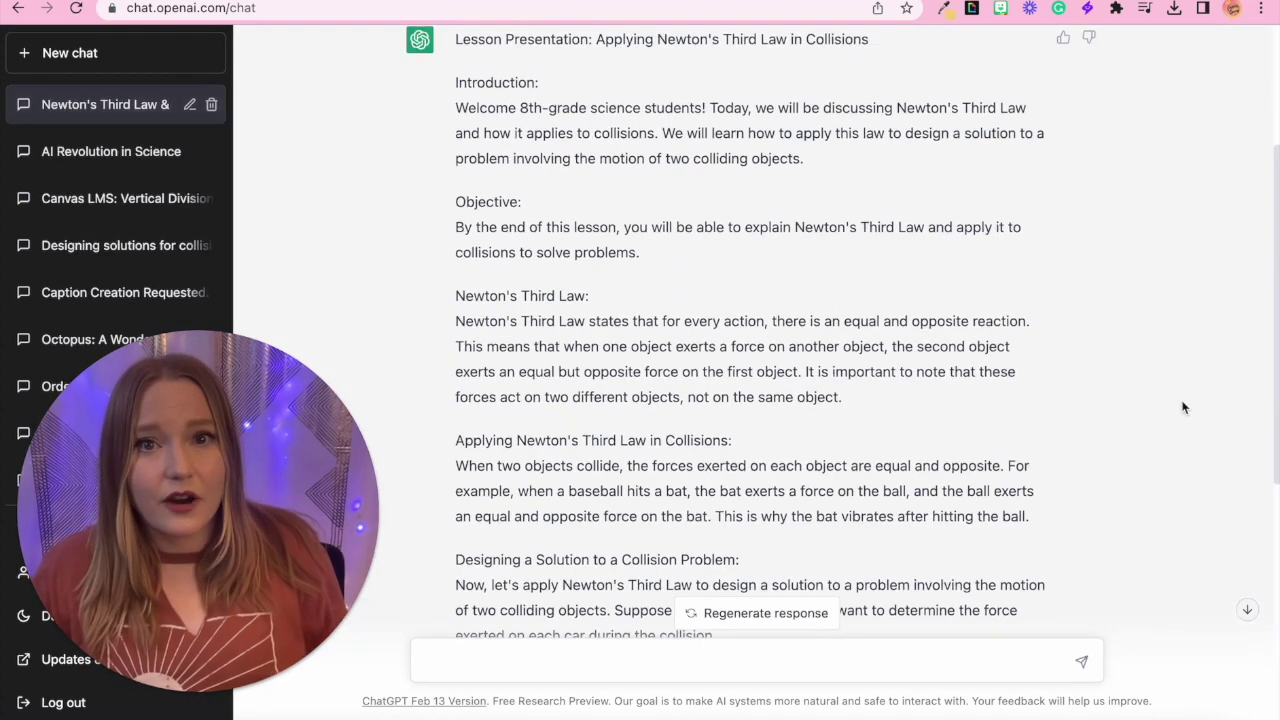
scroll(1183, 406, "down", 2)
scroll(1183, 406, "down", 3)
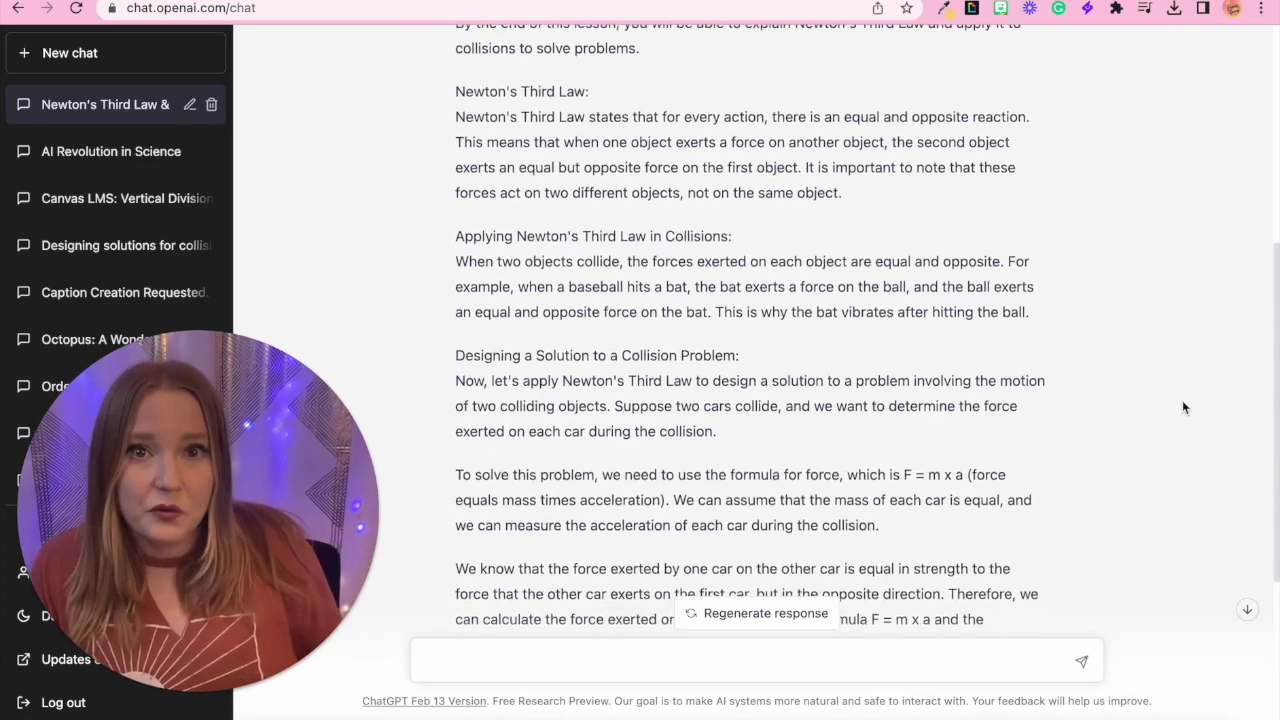
scroll(1182, 407, "down", 2)
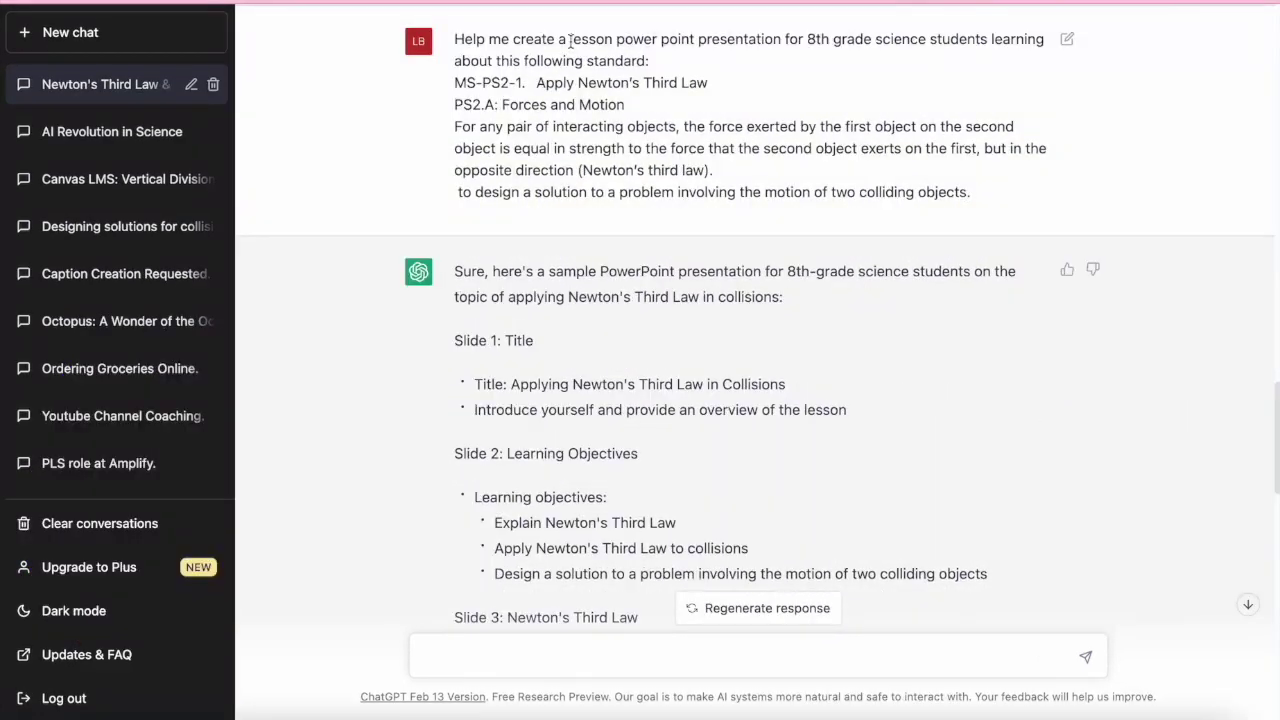
Select the Slide 1 title 'Applying Newton's Third Law in Collisions' and place the cursor in the Slides title box.
left_click_drag(570, 39, 783, 40)
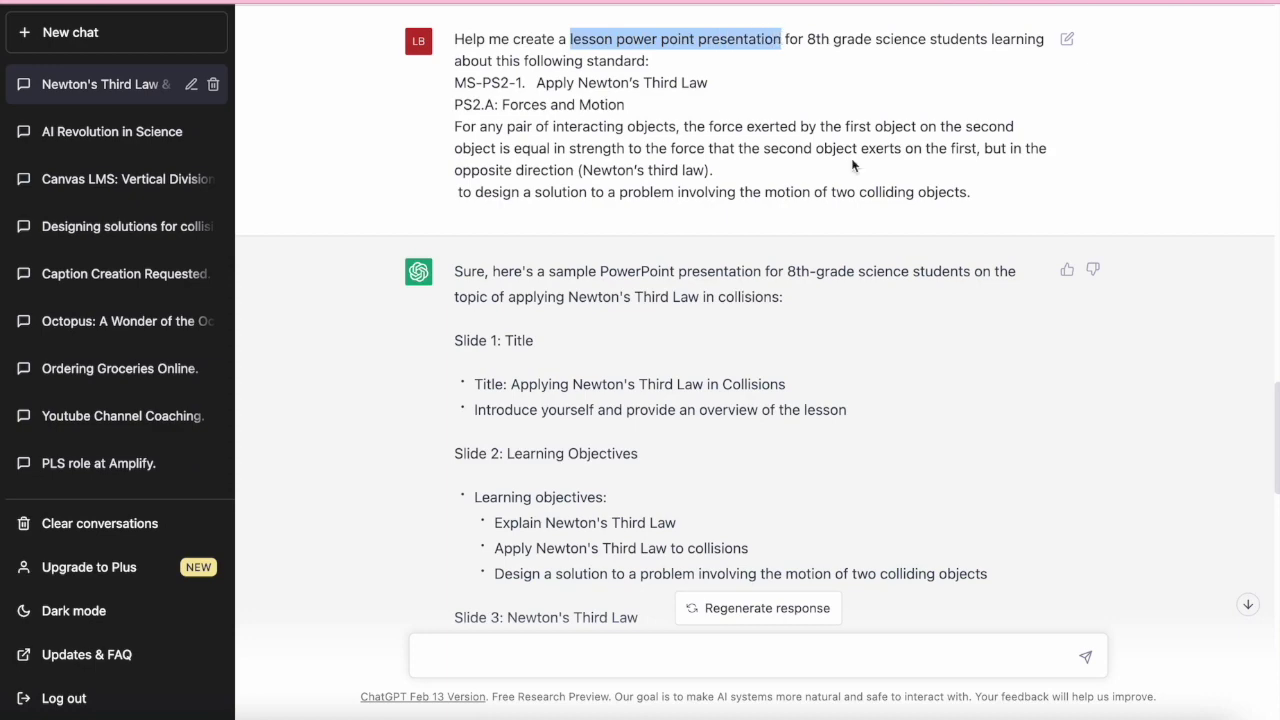
scroll(853, 165, "down", 4)
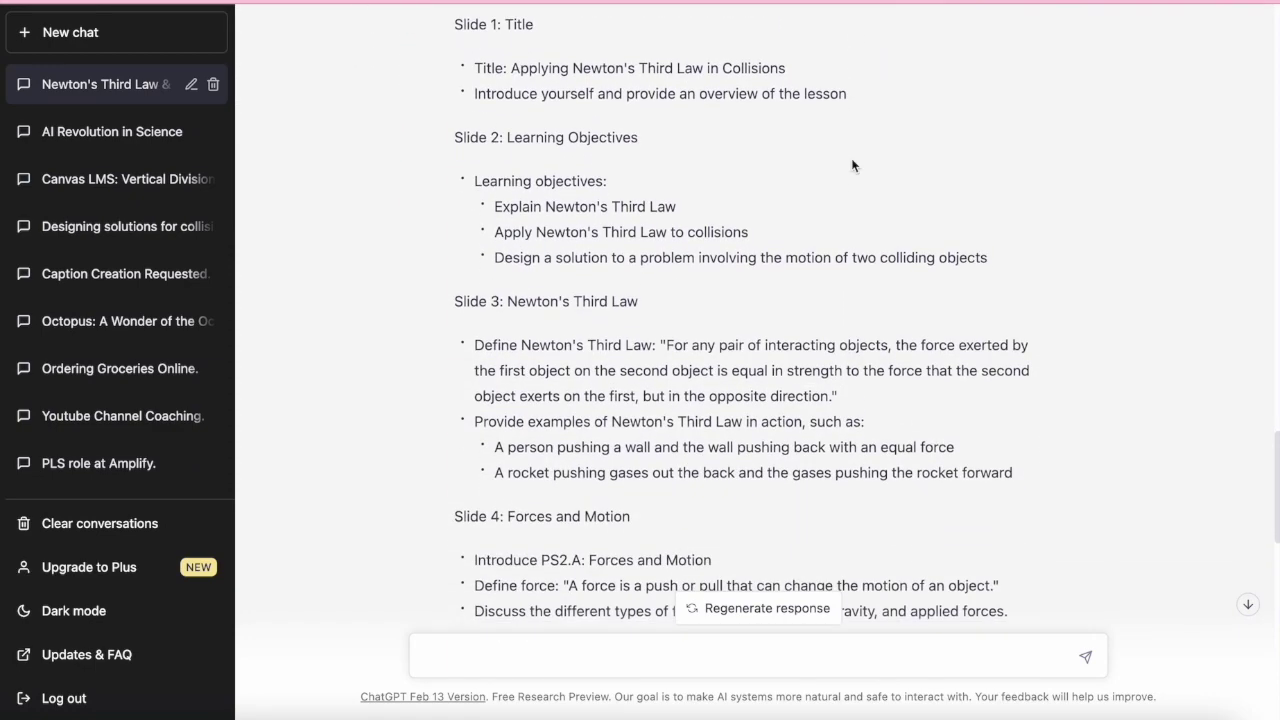
scroll(853, 165, "down", 10)
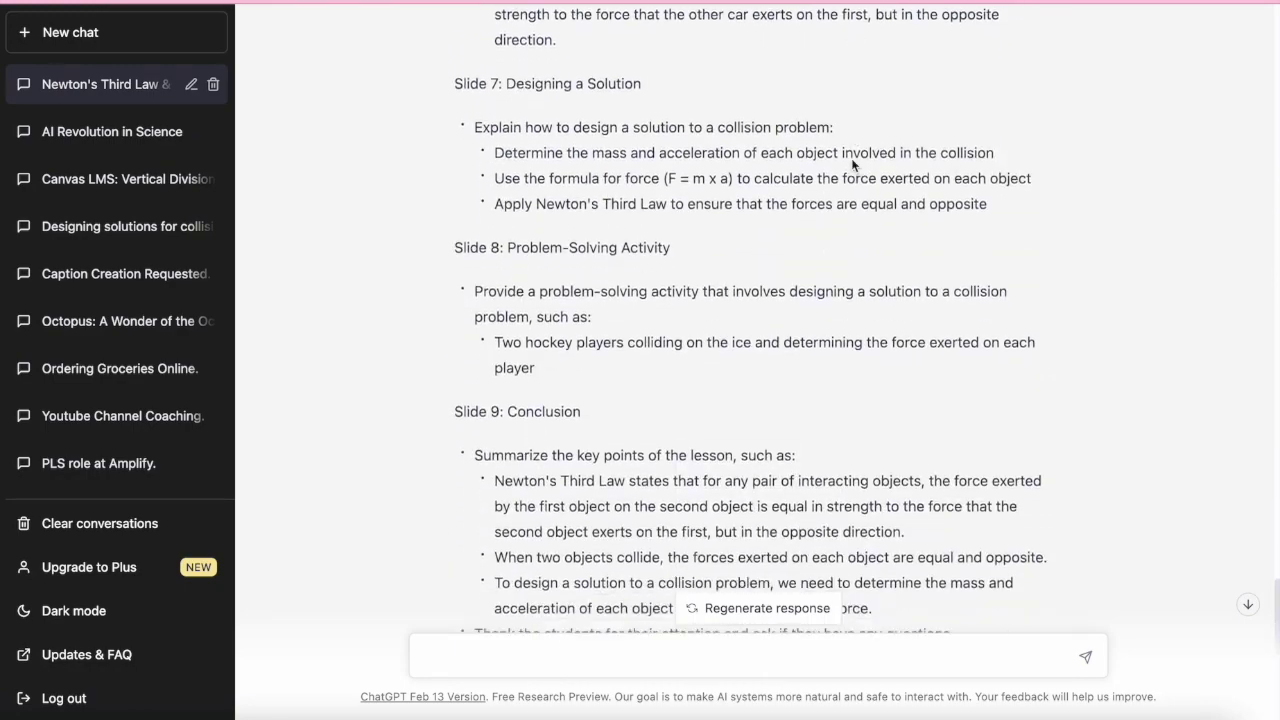
scroll(851, 158, "up", 12)
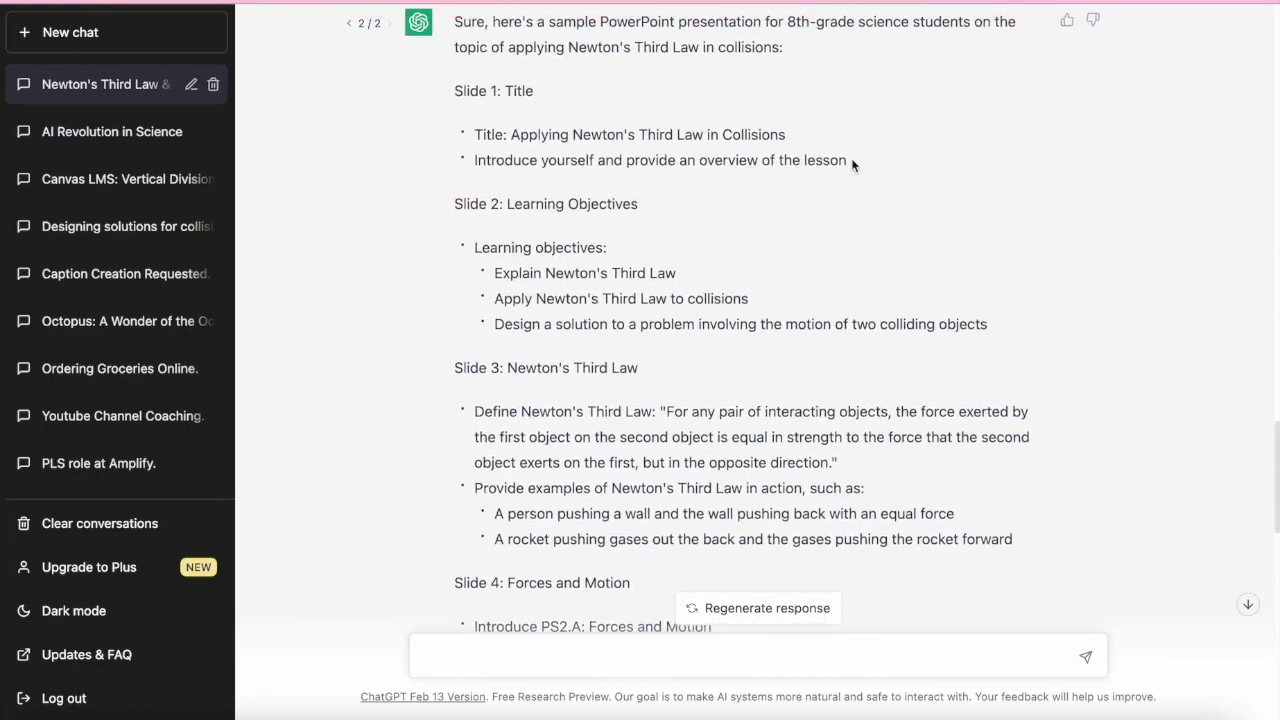
scroll(853, 165, "up", 2)
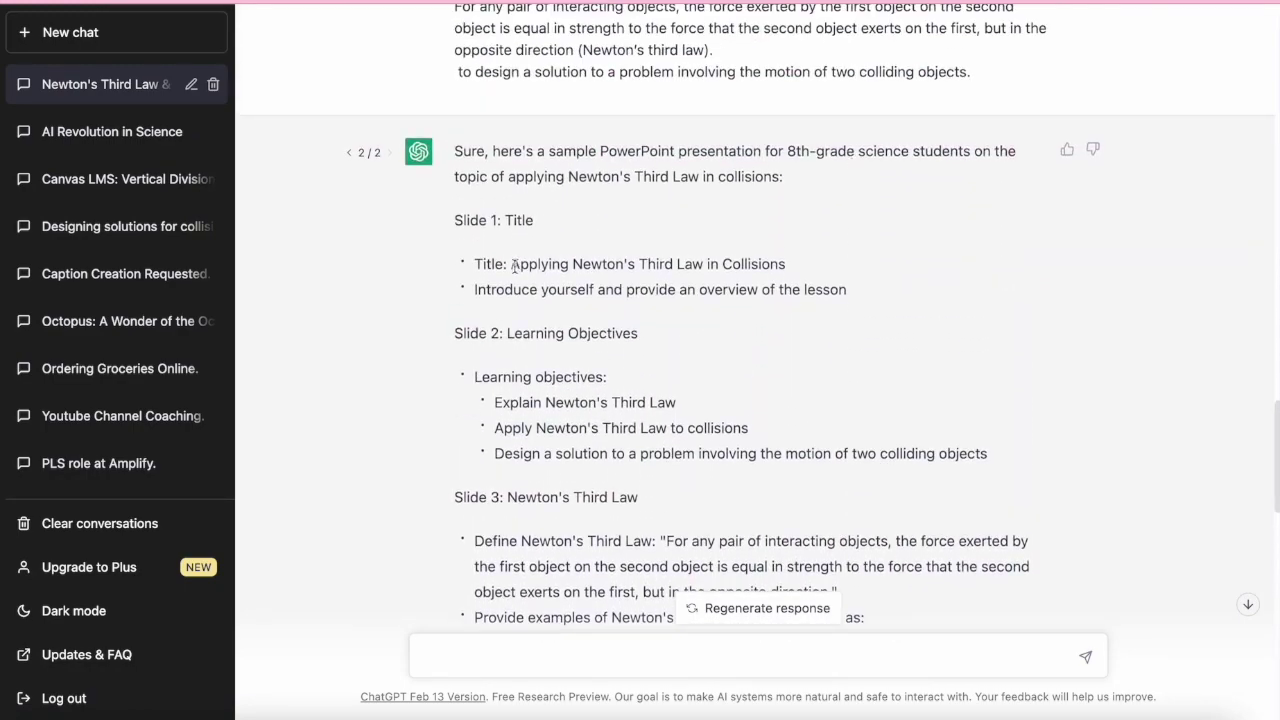
left_click_drag(512, 265, 788, 268)
key("super+c")
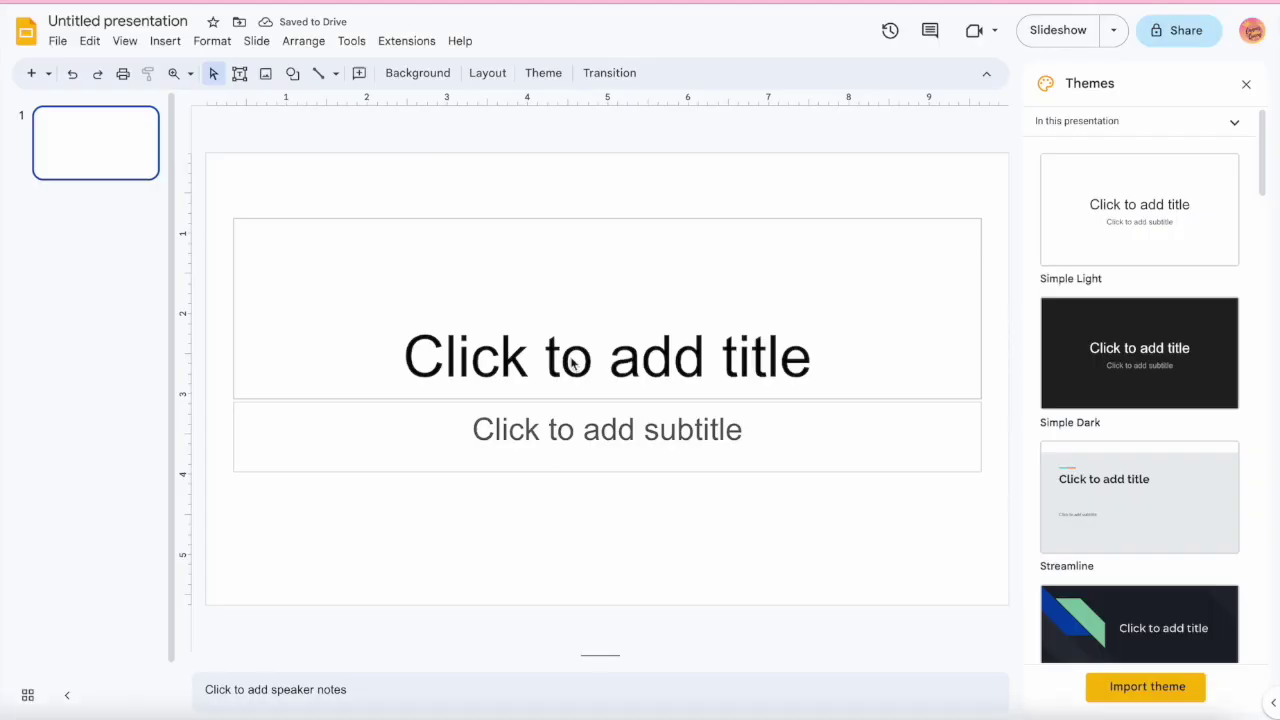
left_click(571, 357)
Paste 'Applying Newton's Third Law in Collisions' as plain text into the title slide.
right_click(577, 360)
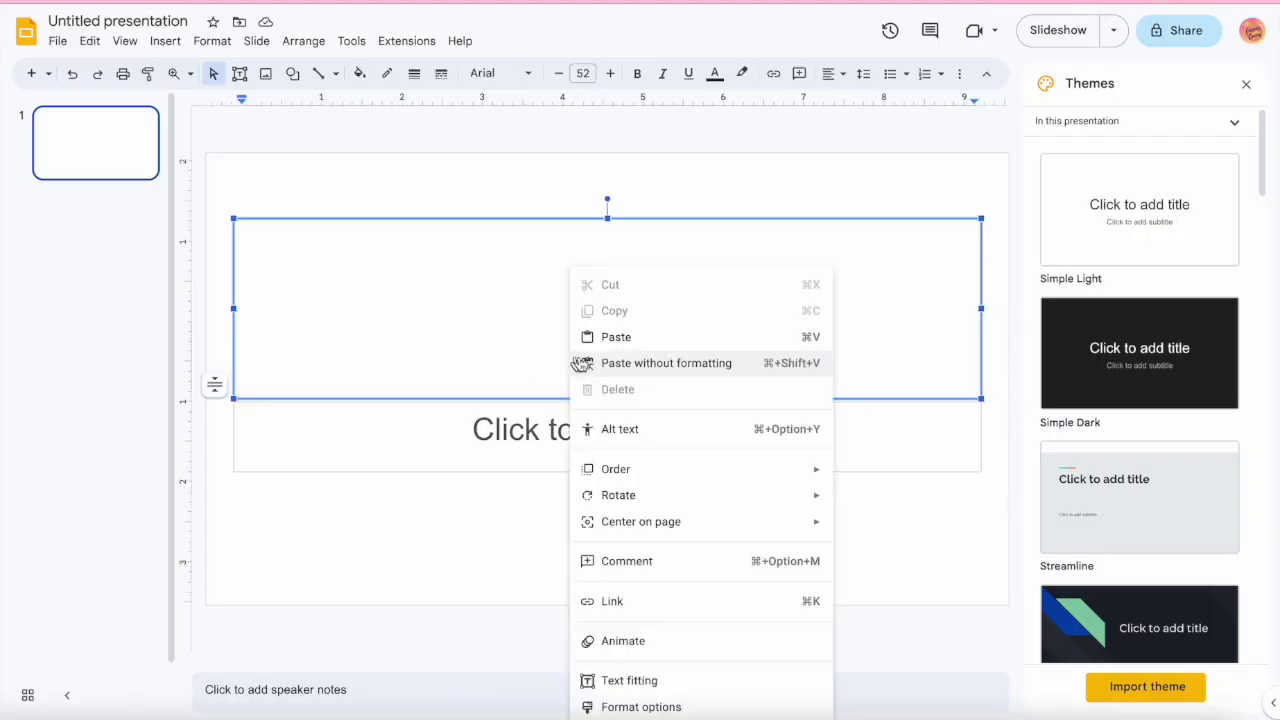
left_click(581, 362)
left_click(401, 540)
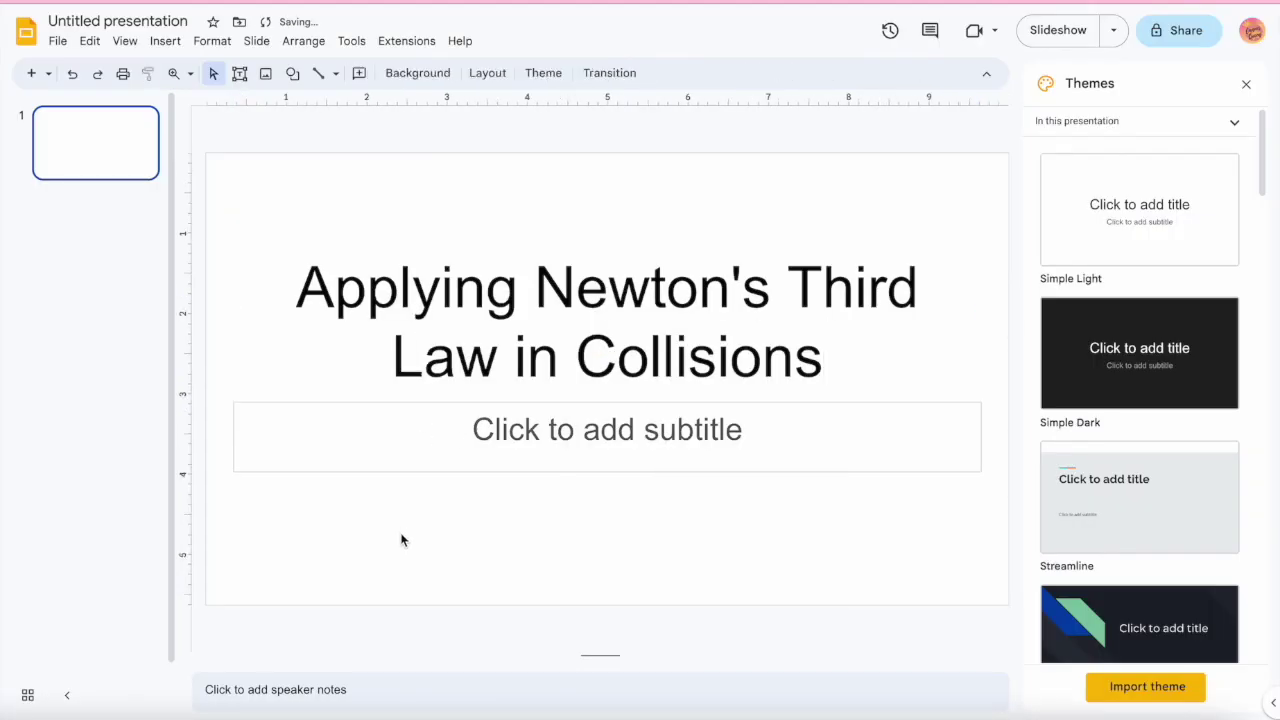
Add a new slide and paste the three learning objectives from ChatGPT into its body as plain text.
left_click(31, 73)
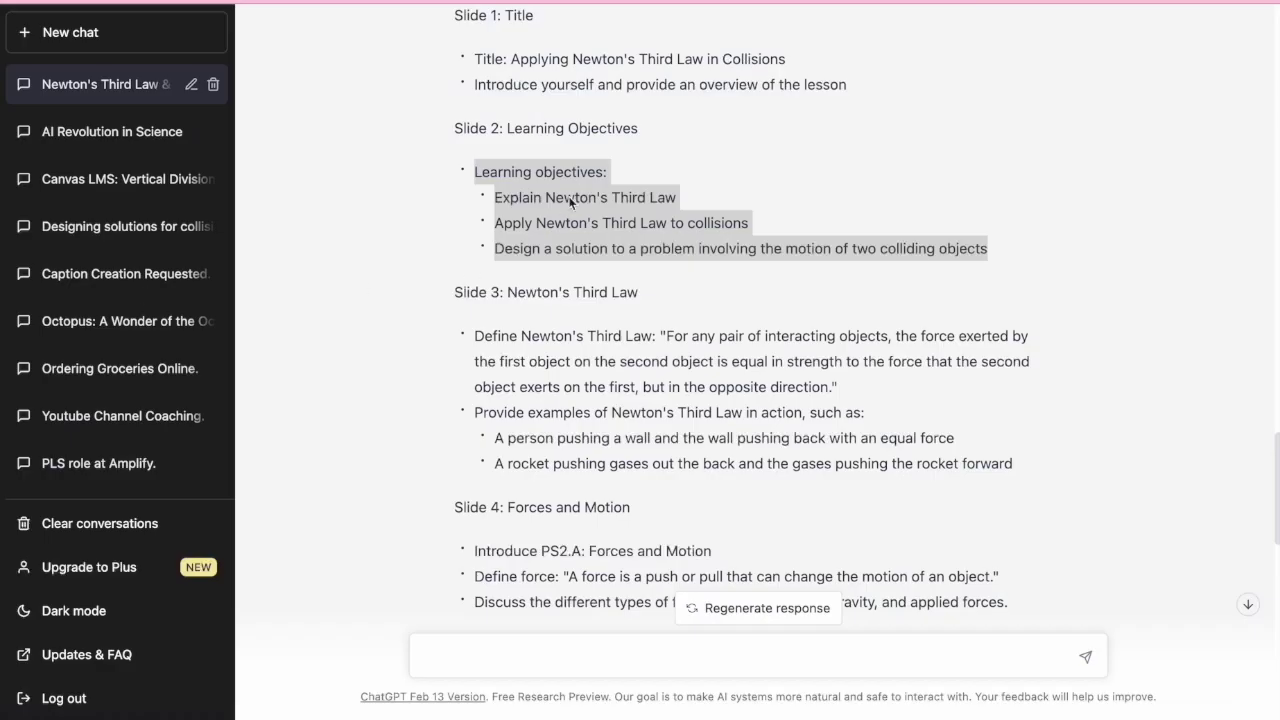
right_click(577, 208)
left_click(587, 239)
key("super+Tab")
left_click(341, 280)
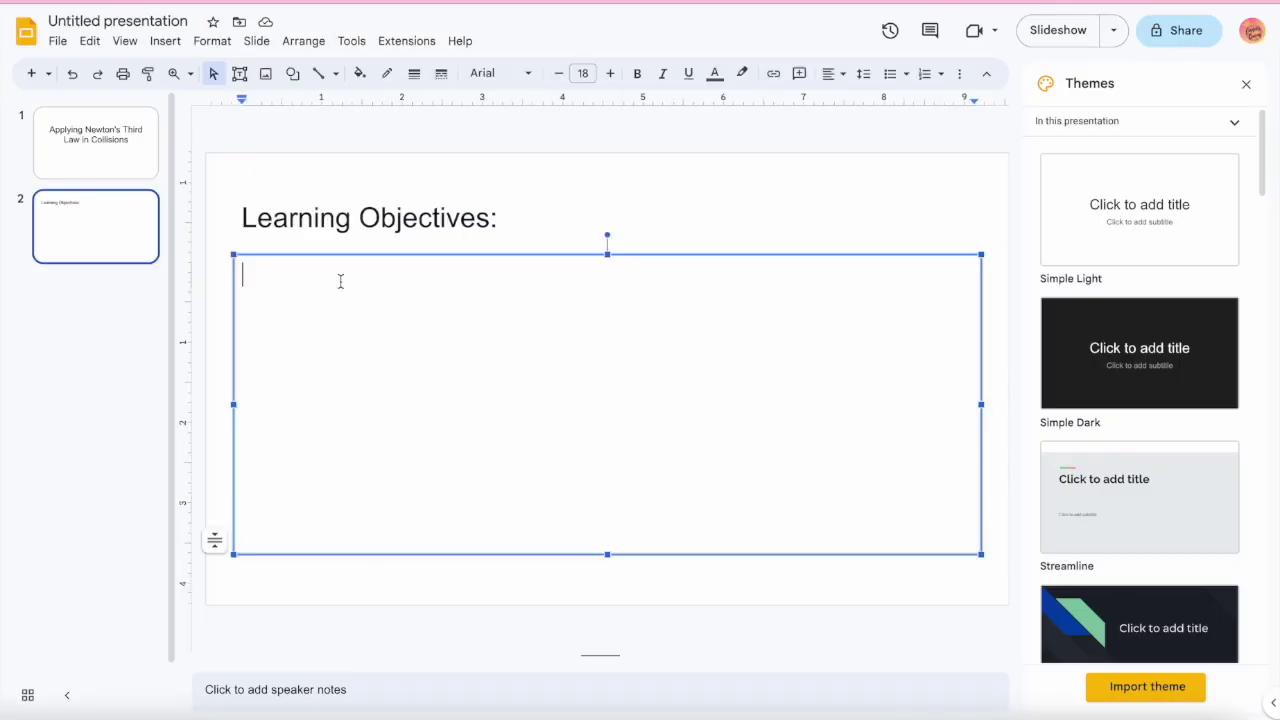
key("ctrl+v")
key("ctrl+z")
right_click(341, 284)
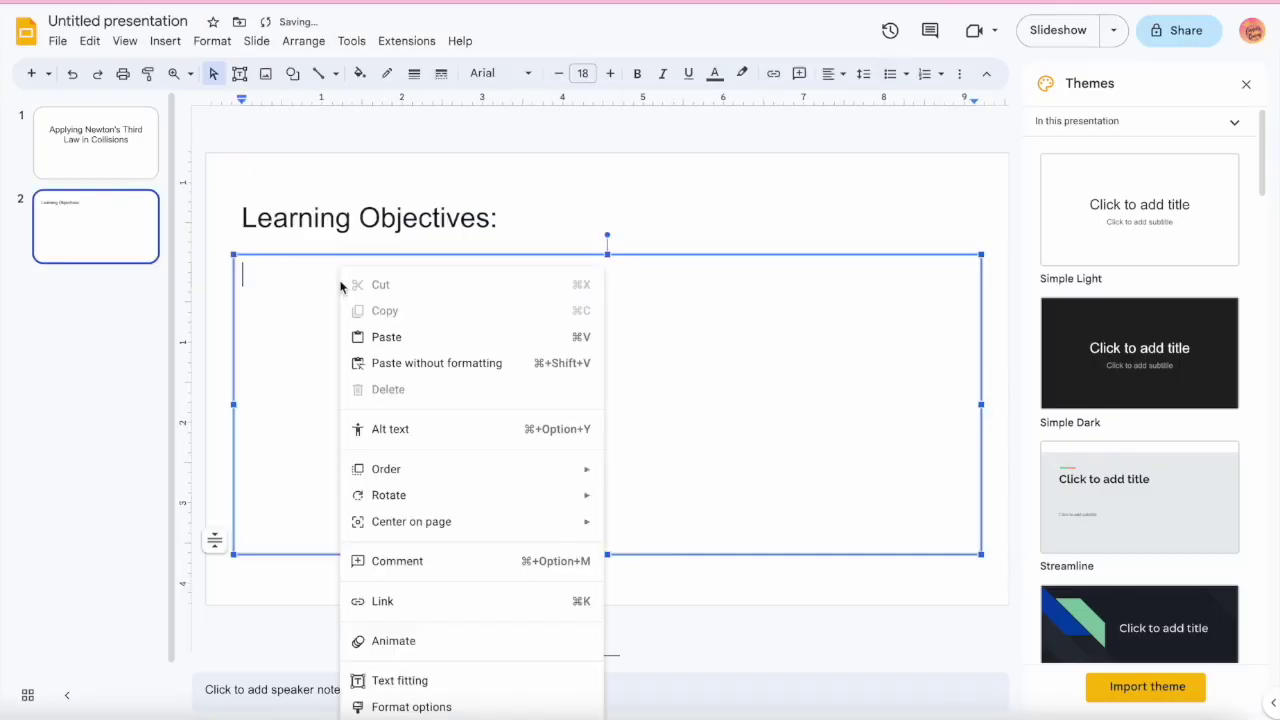
left_click(372, 362)
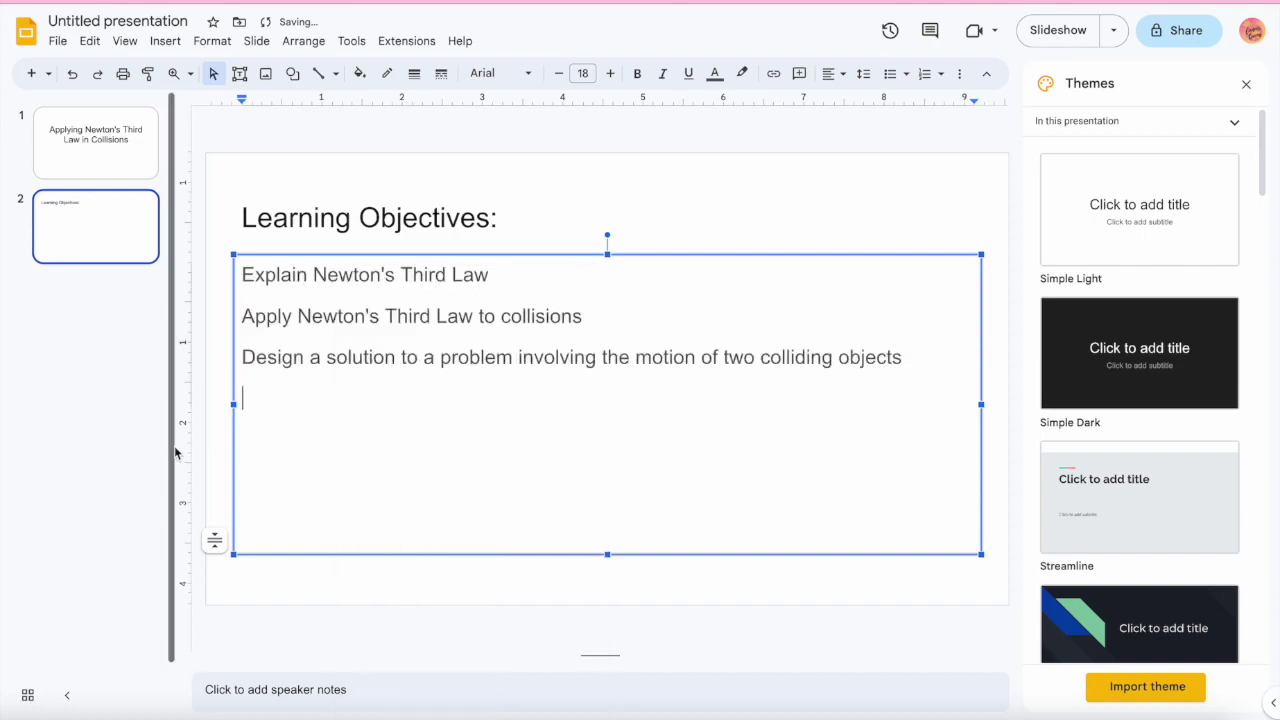
key("super+Tab")
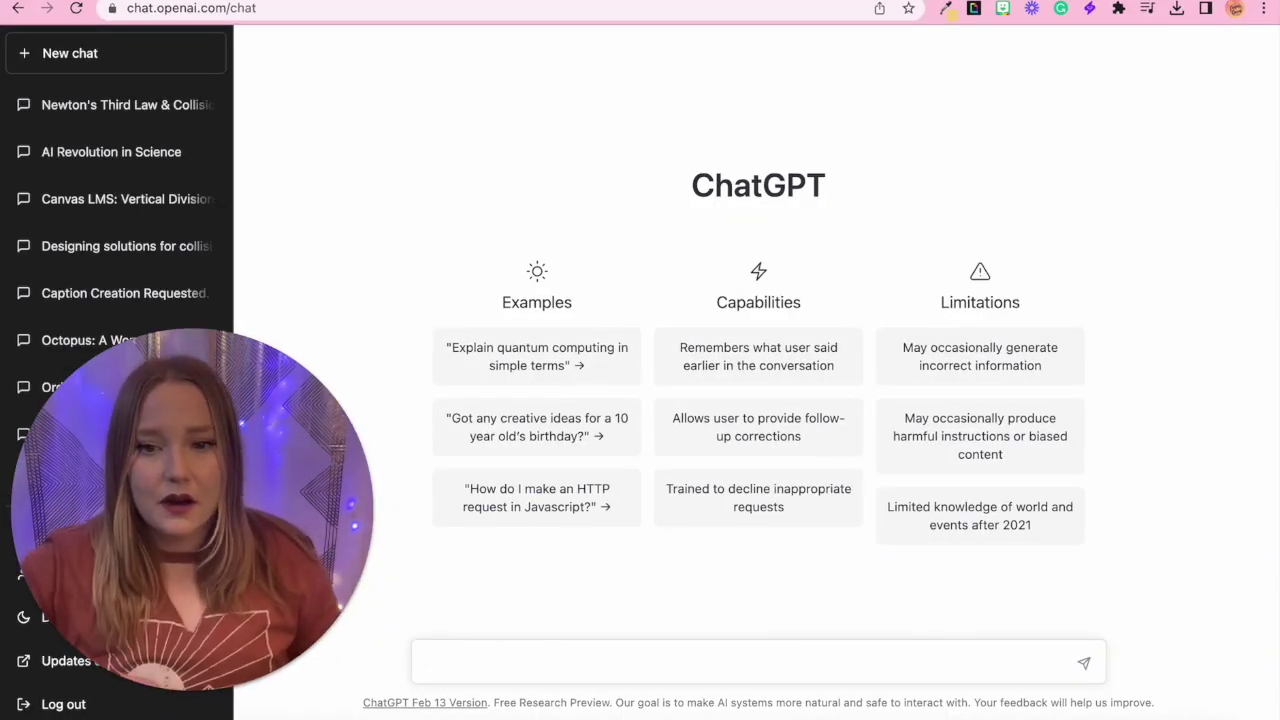
Send the prompt asking ChatGPT for a sample inappropriate teacher-to-parent email.
key("super+v")
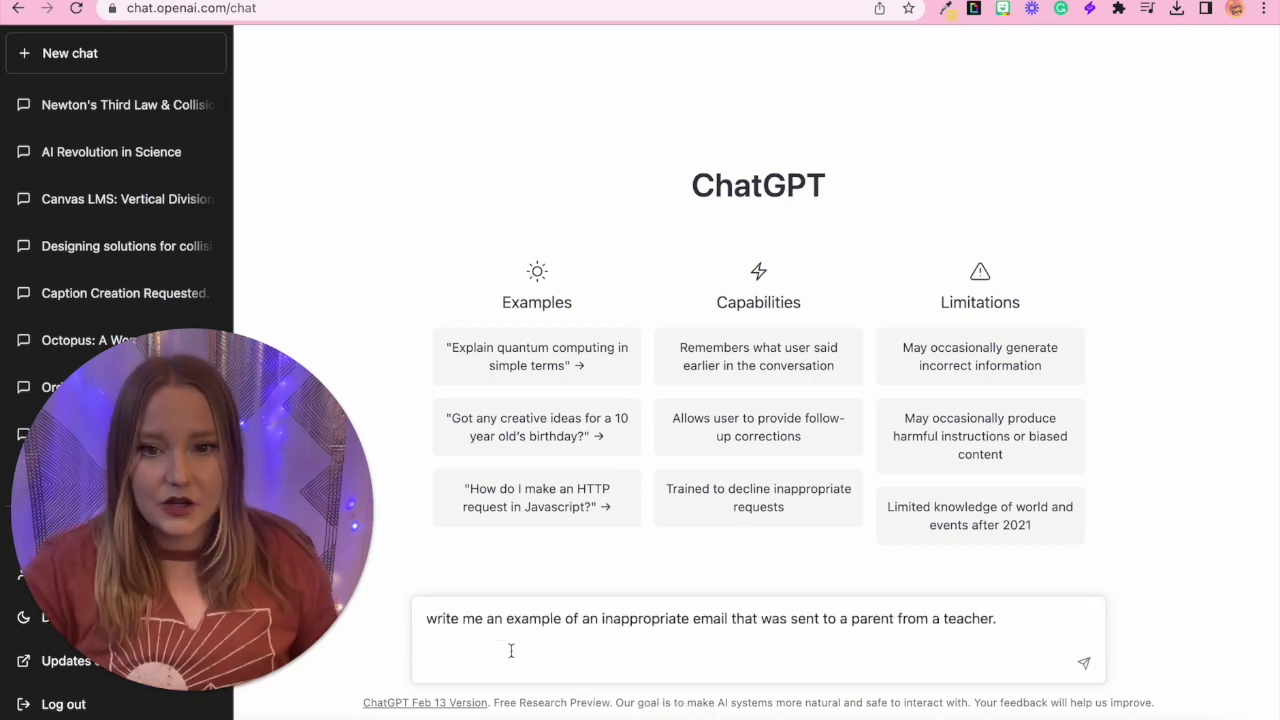
key("BackSpace")
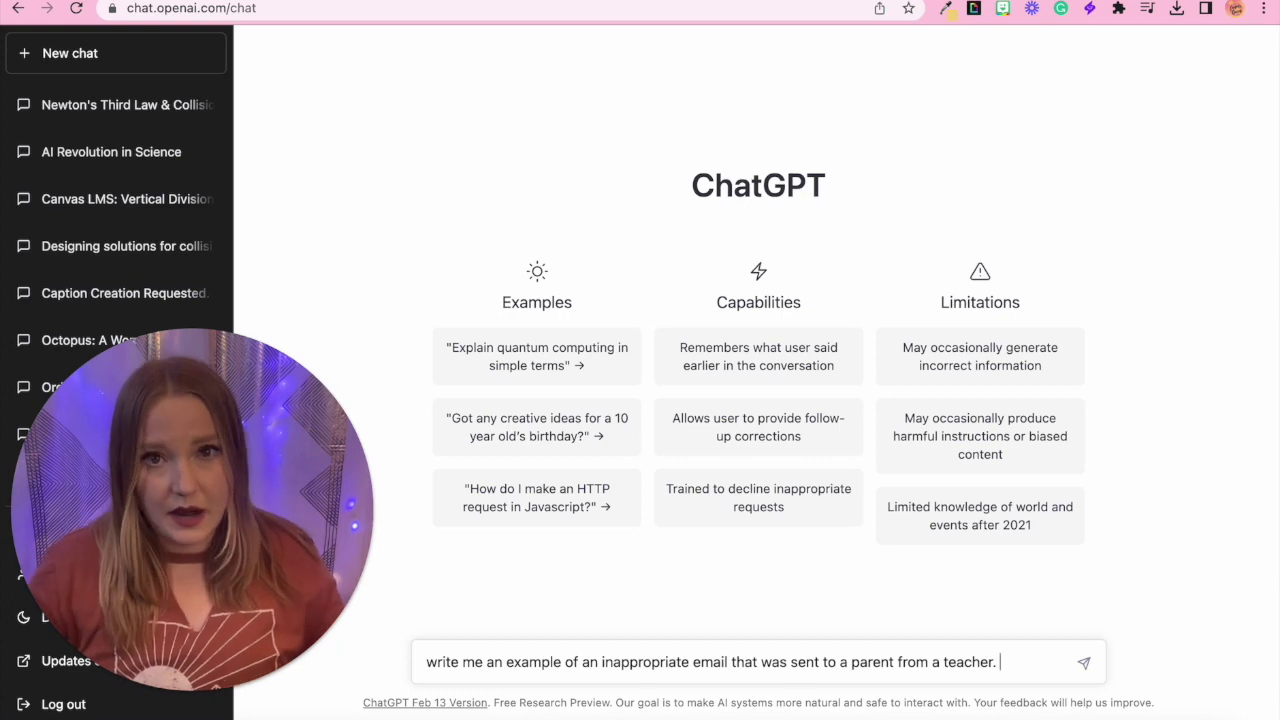
key("Return")
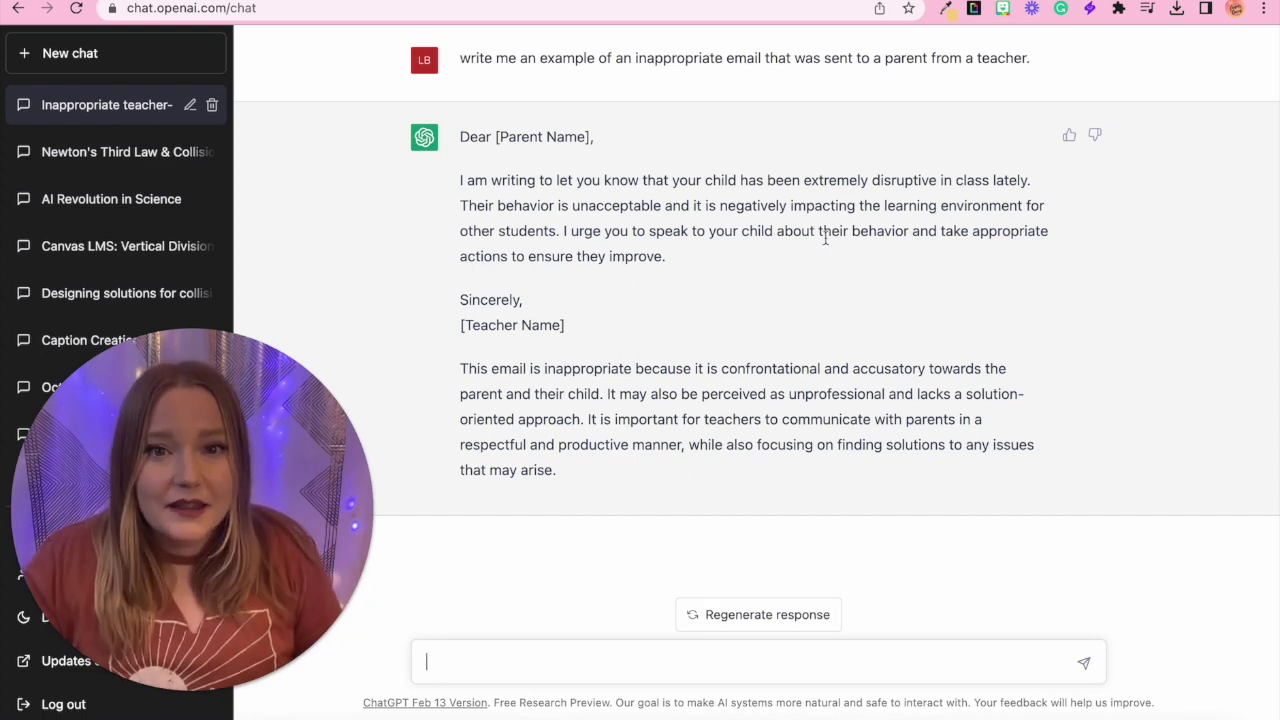
Copy the generated sample email from greeting to signature.
left_click_drag(457, 144, 664, 320)
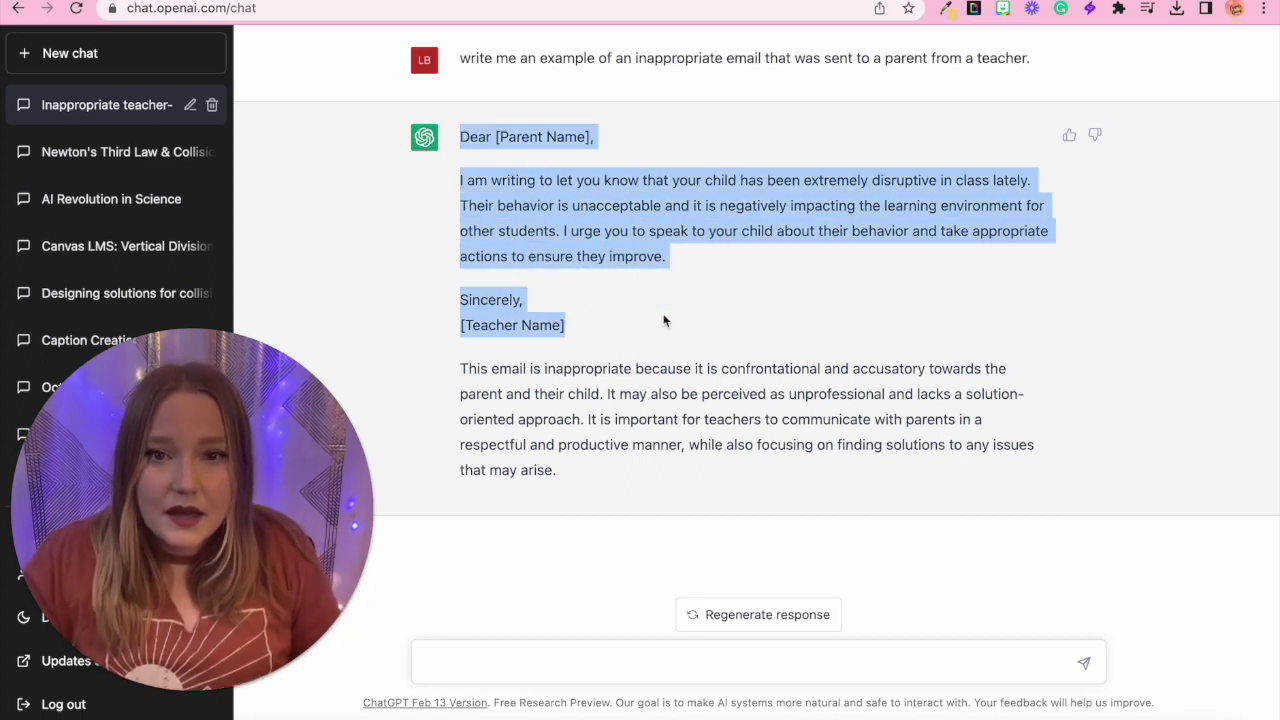
right_click(550, 222)
left_click(578, 264)
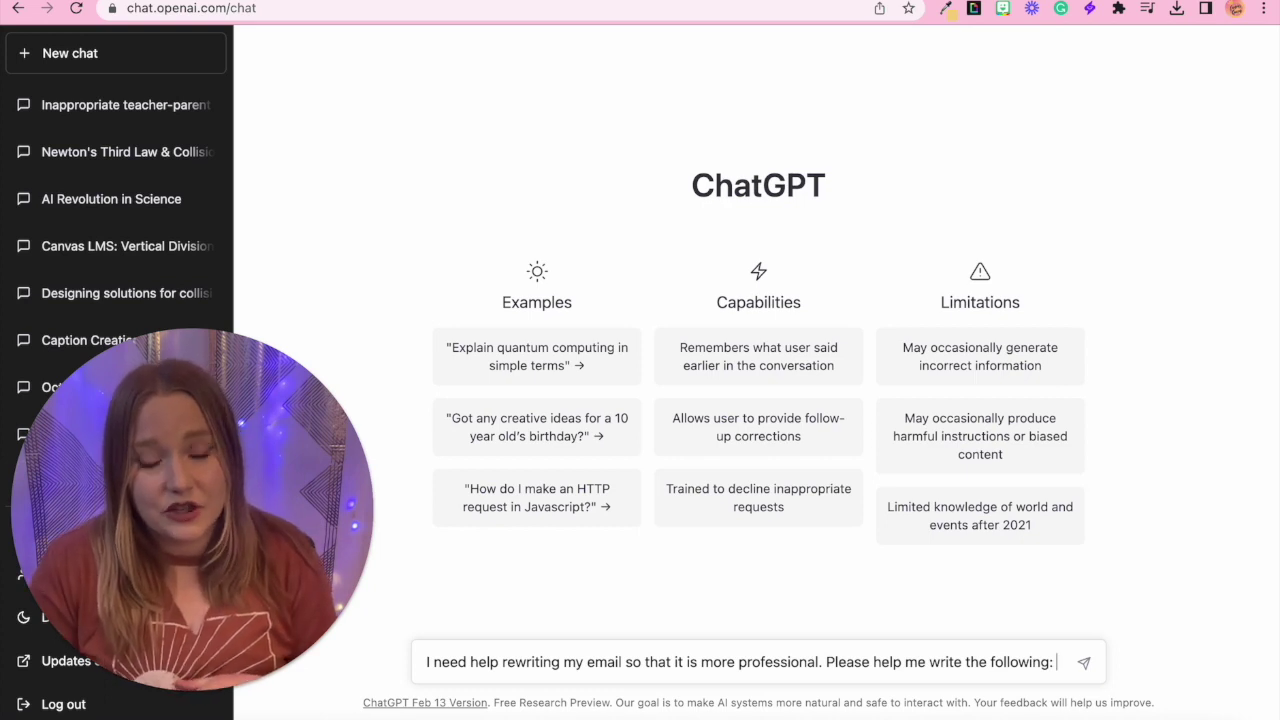
Paste the sample email after the professional-rewrite request and send it.
key("ctrl+v")
key("Return")
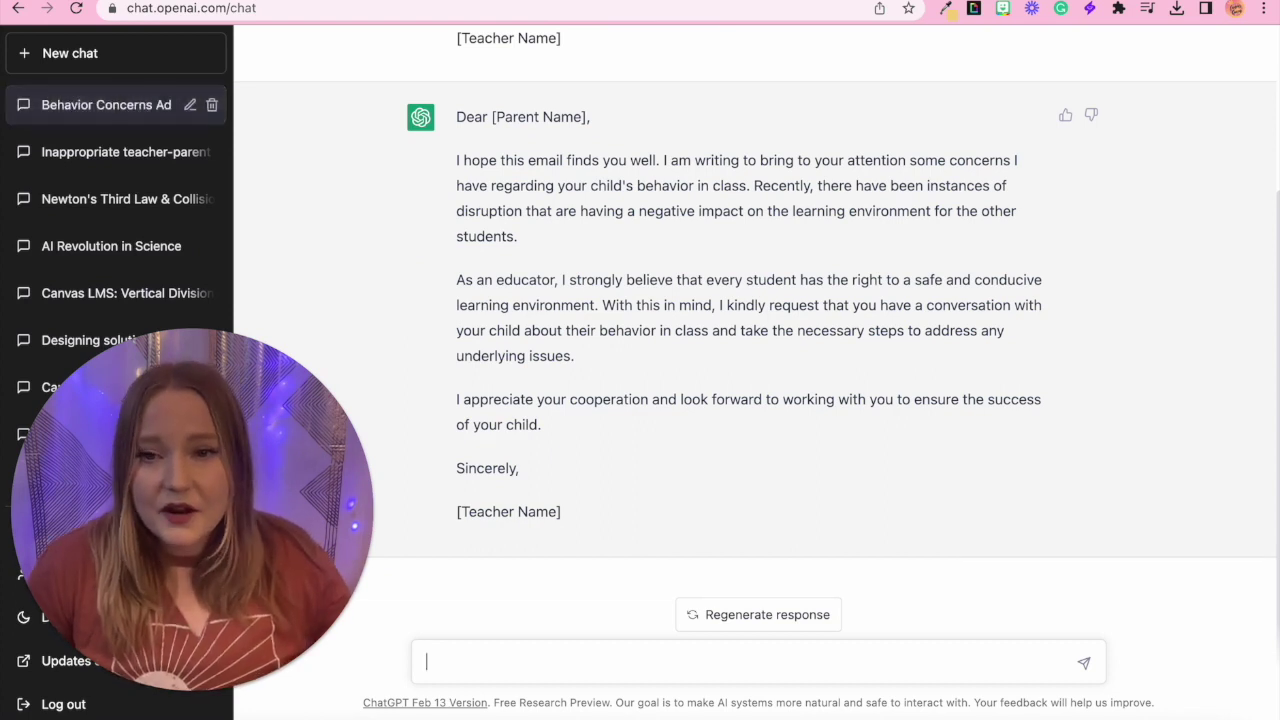
scroll(1192, 476, "up", 3)
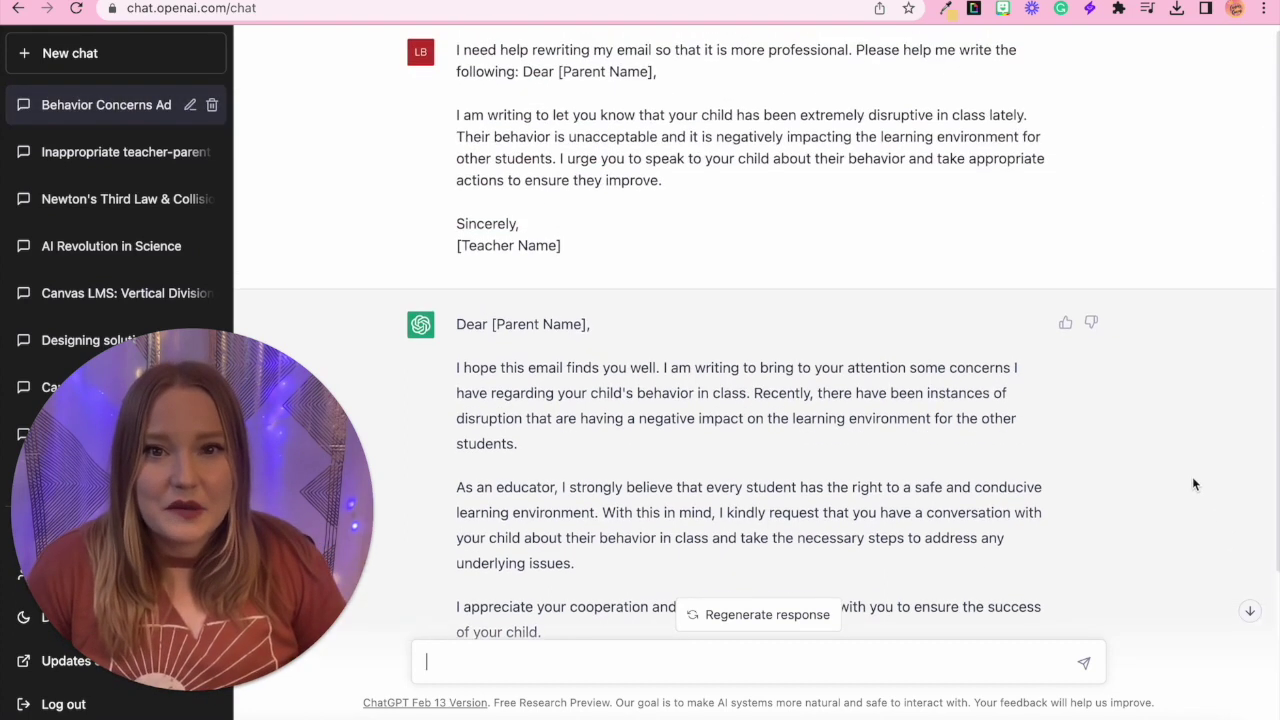
scroll(1192, 477, "down", 2)
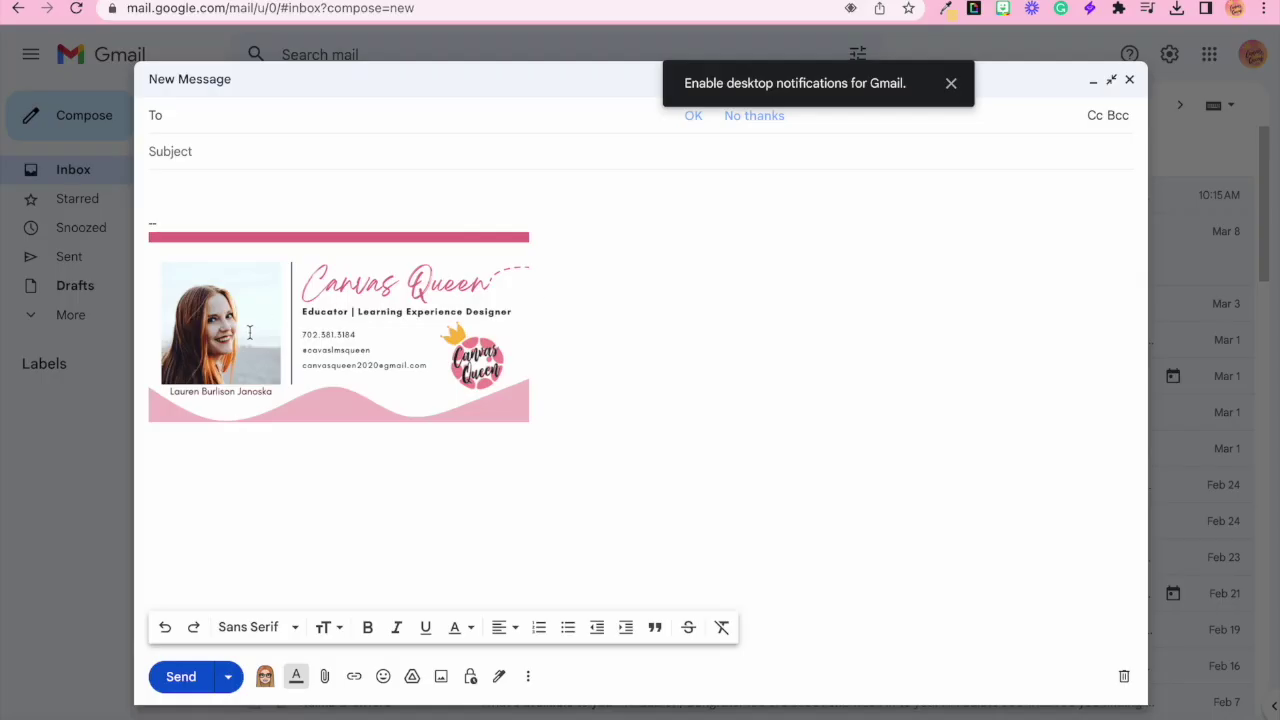
Paste ChatGPT's professional rewrite into the new Gmail message body.
left_click(156, 187)
right_click(184, 186)
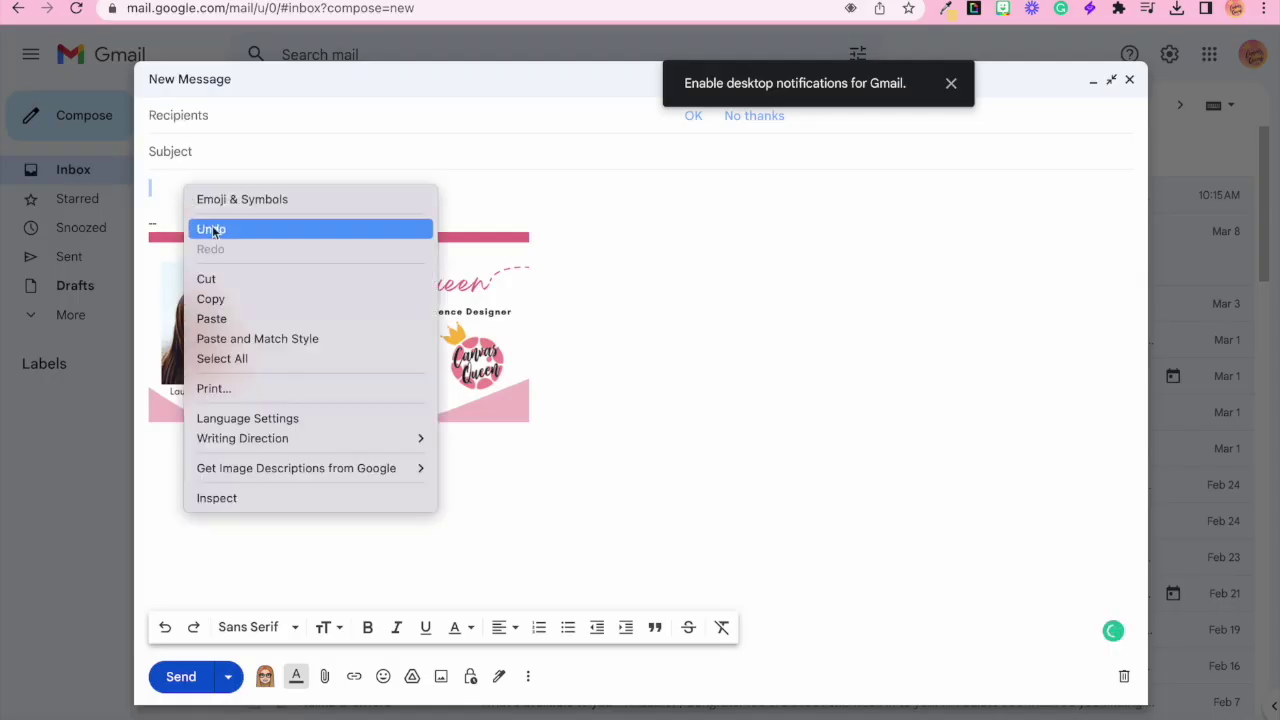
left_click(228, 320)
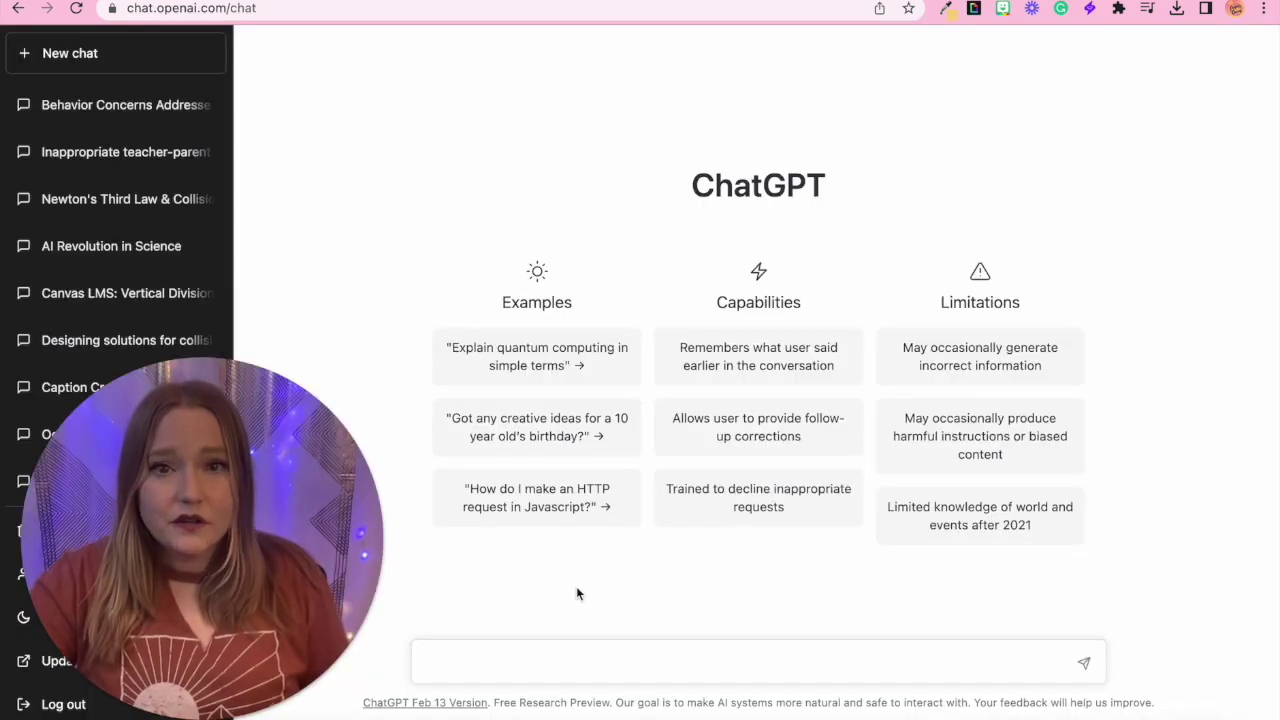
Send the parent's PDF submission email with 'Please help me respond to this email' and select the drafted reply.
key("ctrl+v")
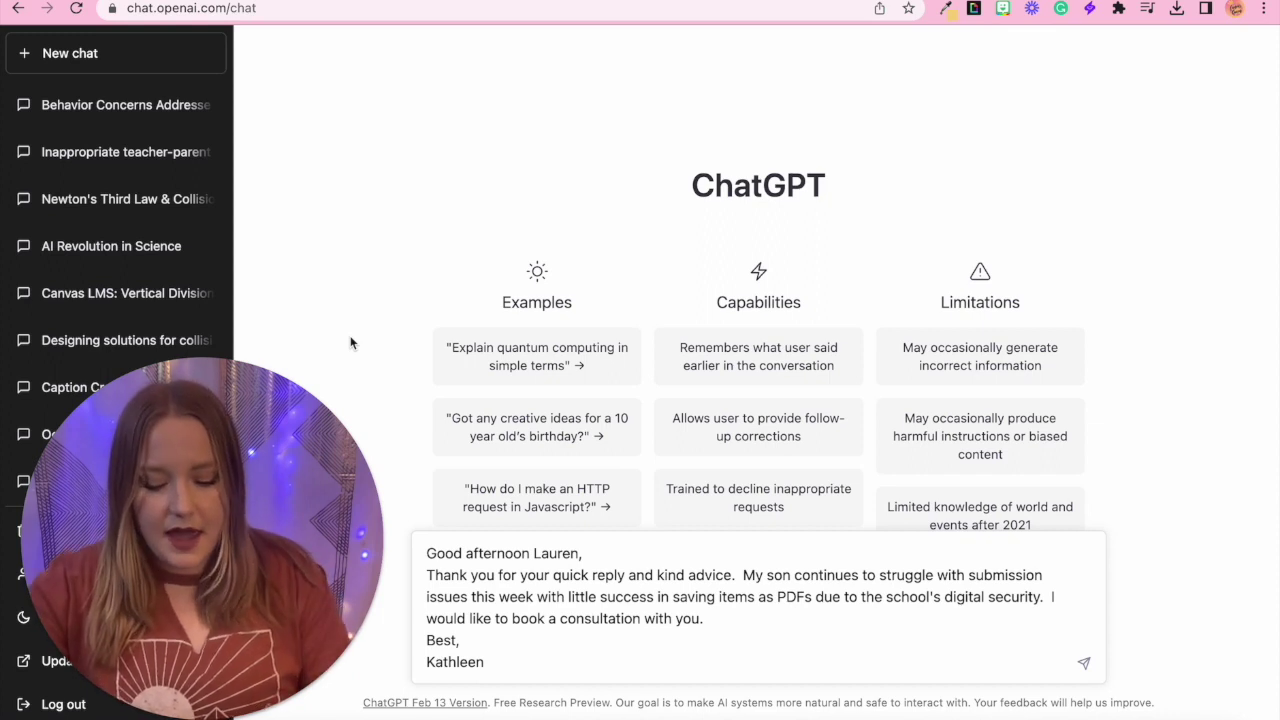
left_click(532, 665)
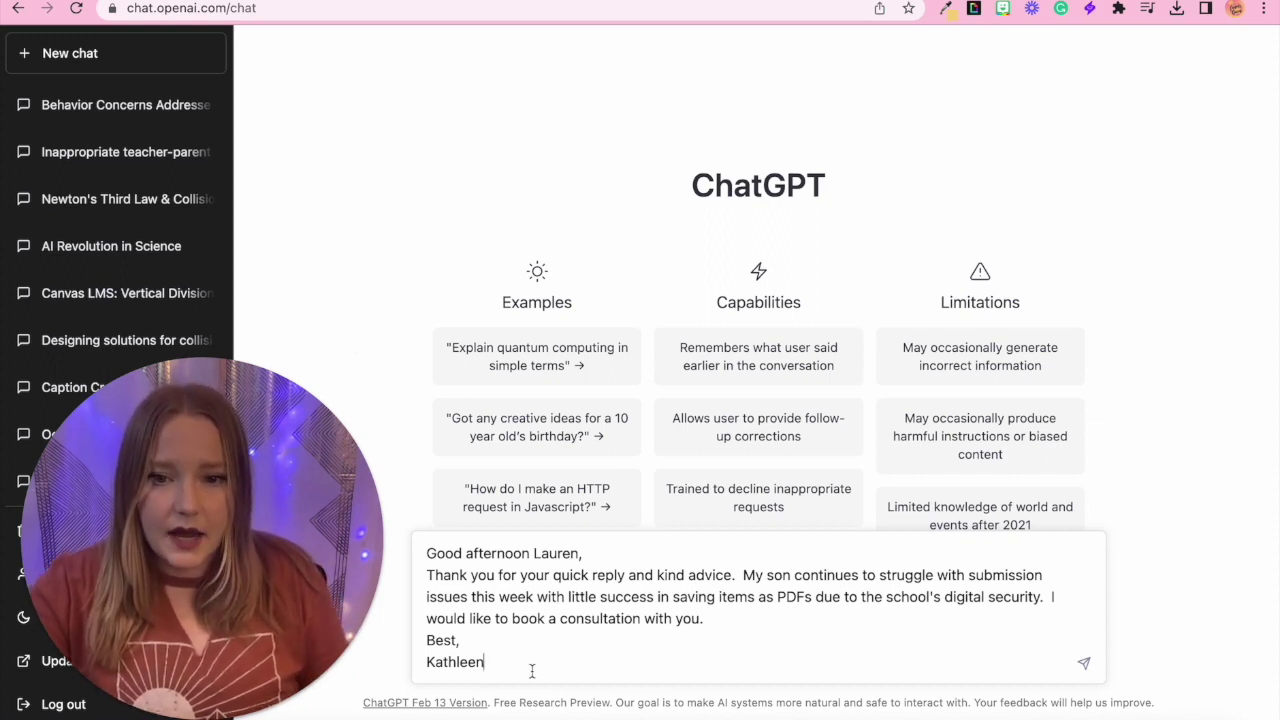
key("Return")
key("shift+Return")
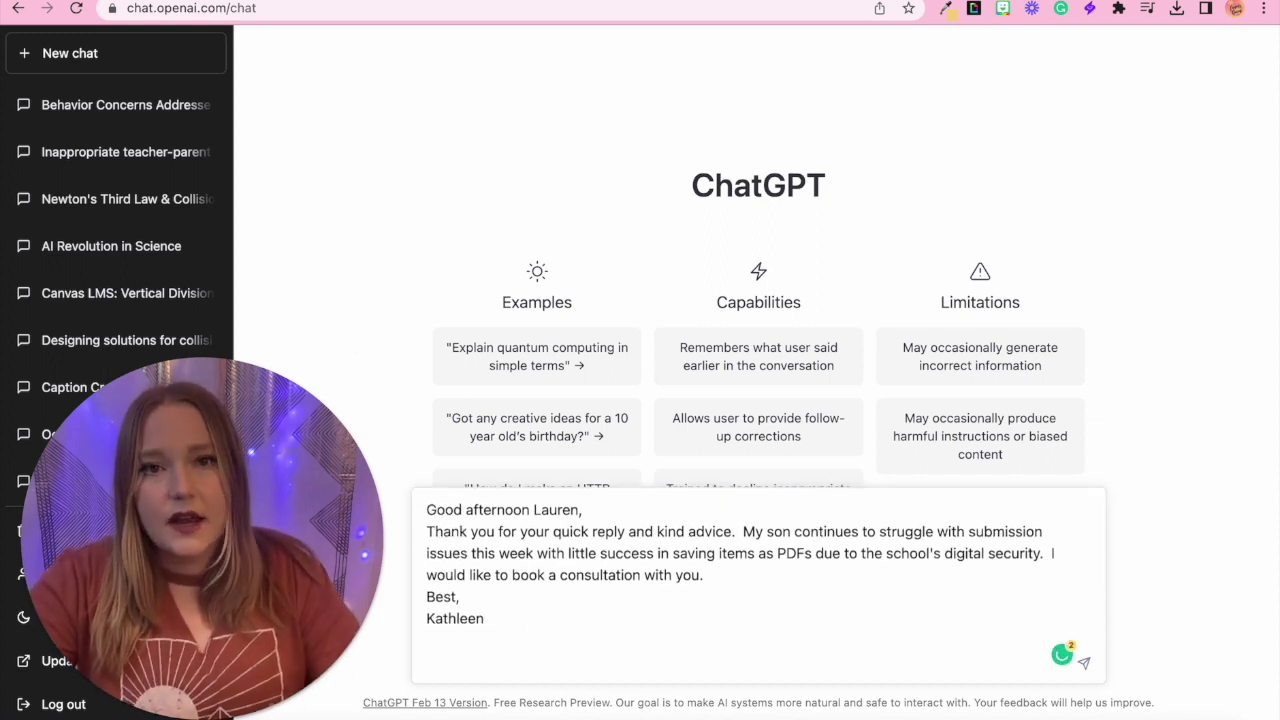
type("Please help me respond to this email.")
key("Return")
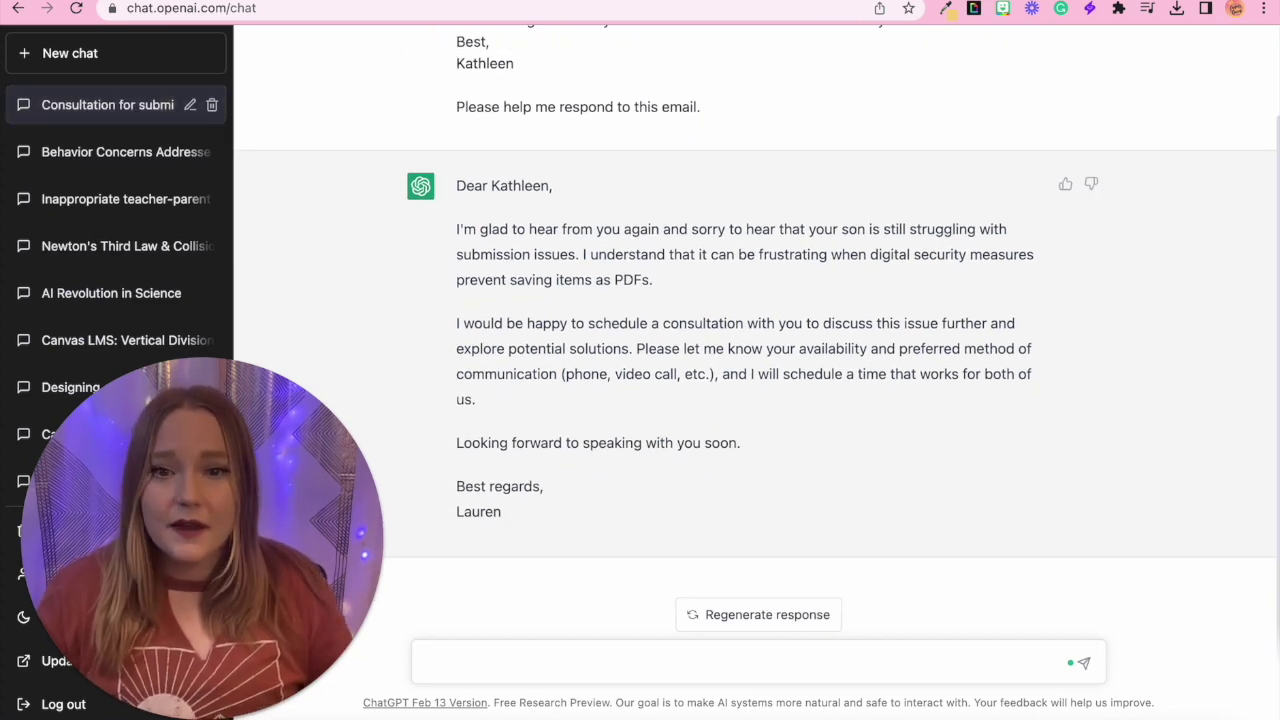
left_click_drag(551, 535, 450, 180)
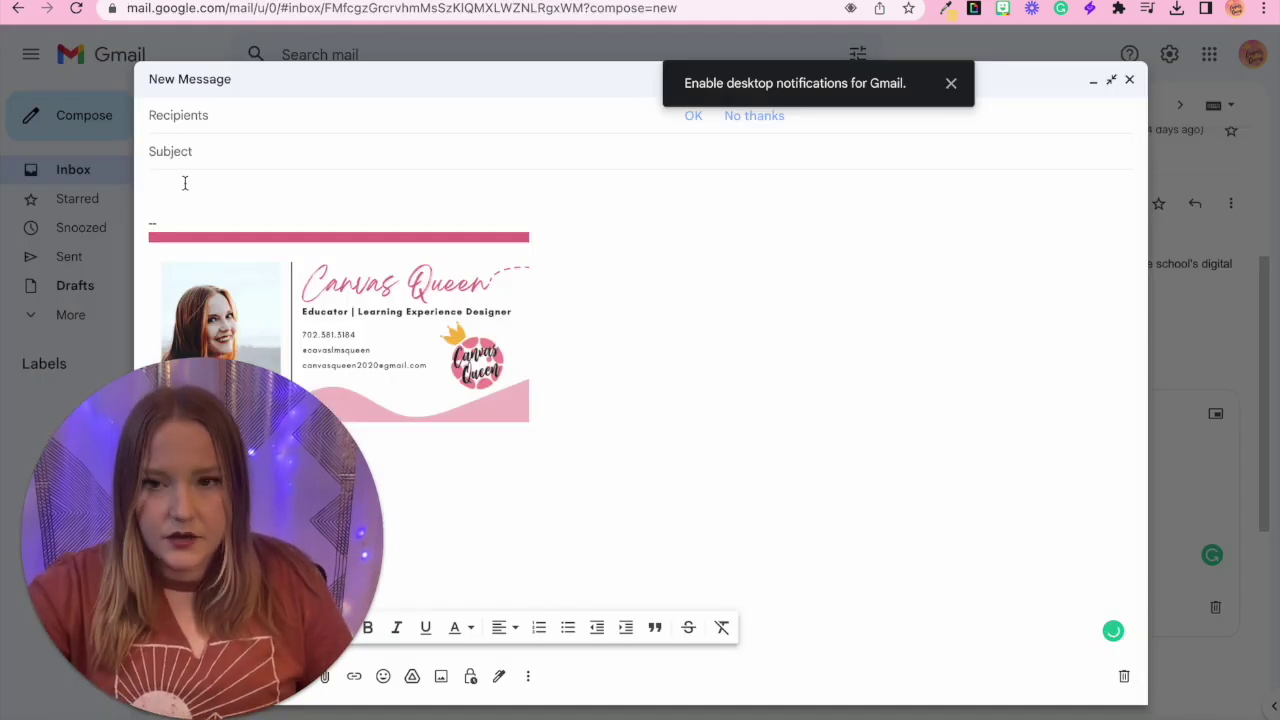
Paste the consultation reply into the Gmail body above the signature, matching the message's style.
right_click(186, 182)
left_click(252, 333)
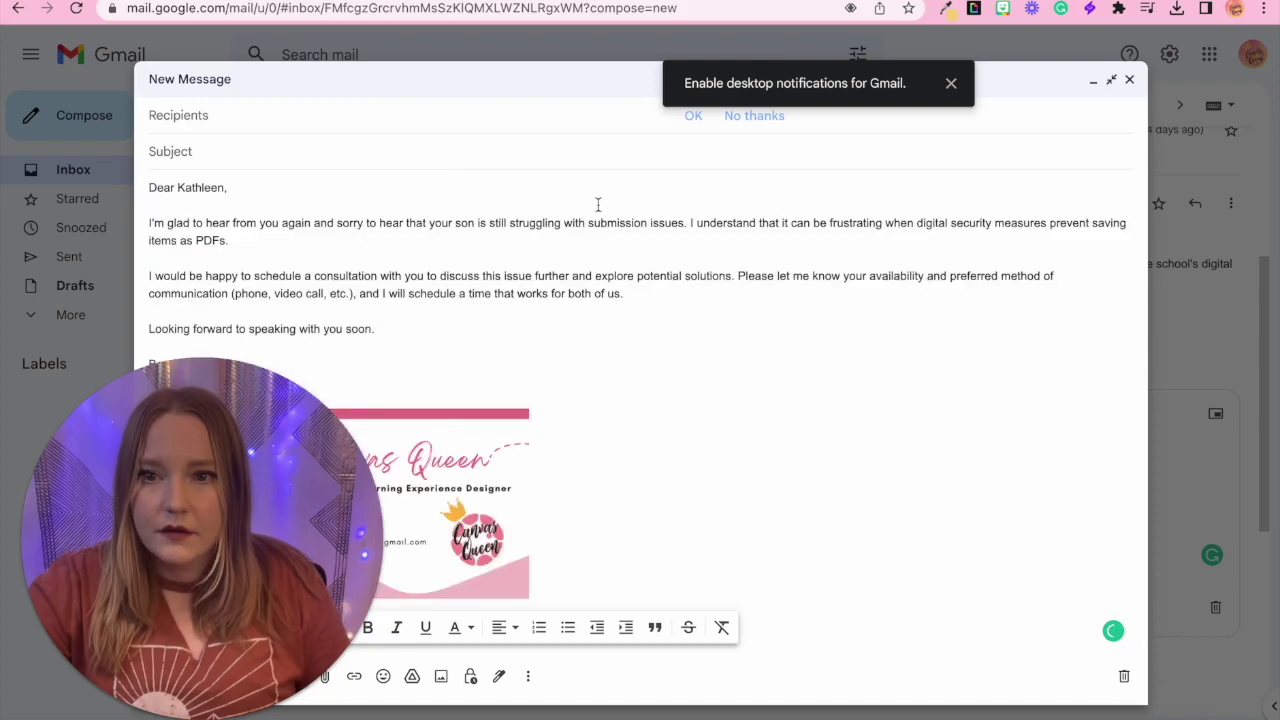